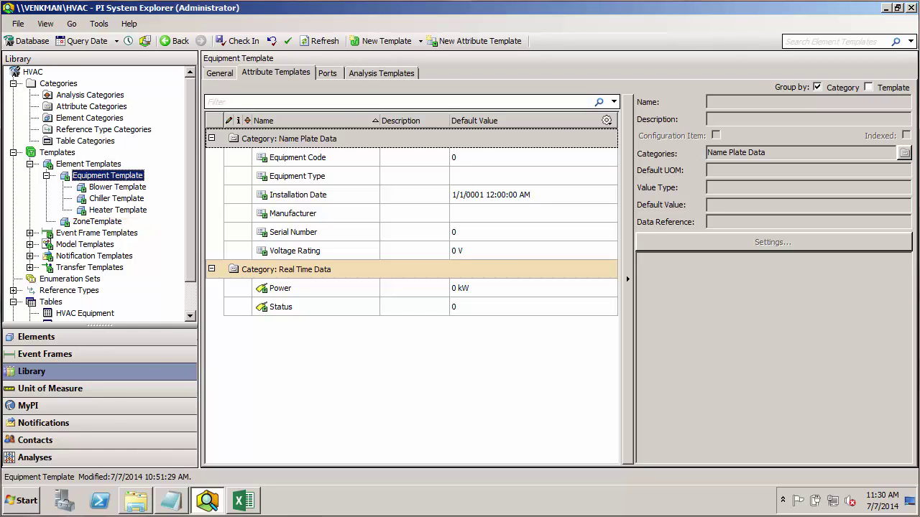
Add a child element to Zone1 based on the Blower Template, using the Parent-Child reference type
left_click(75, 339)
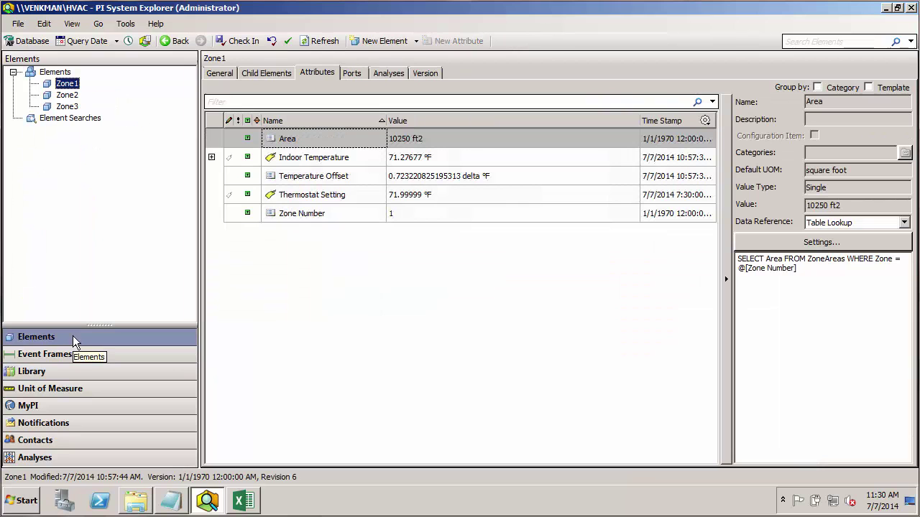
right_click(72, 86)
mouse_move(113, 95)
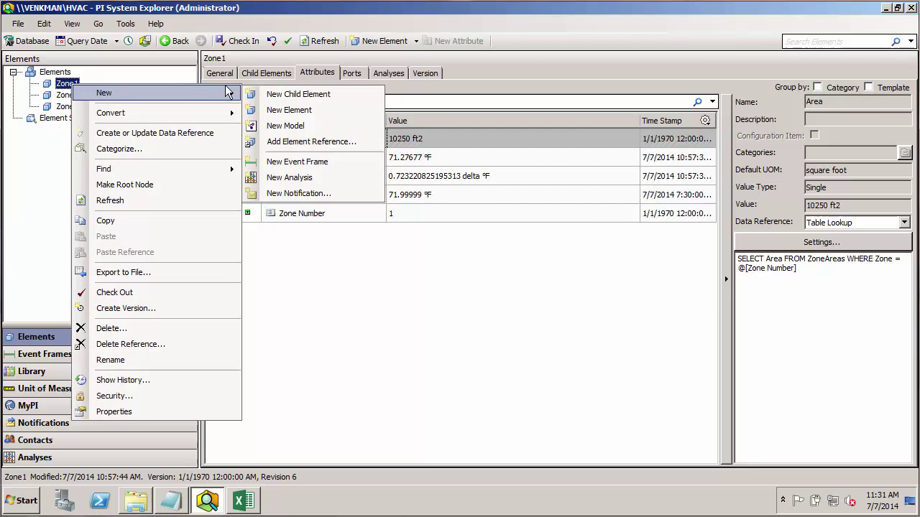
left_click(297, 97)
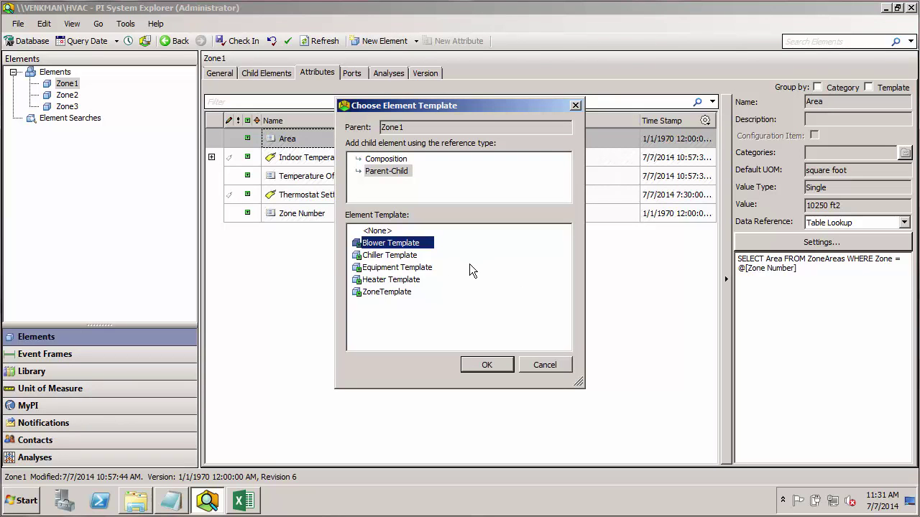
left_click(485, 364)
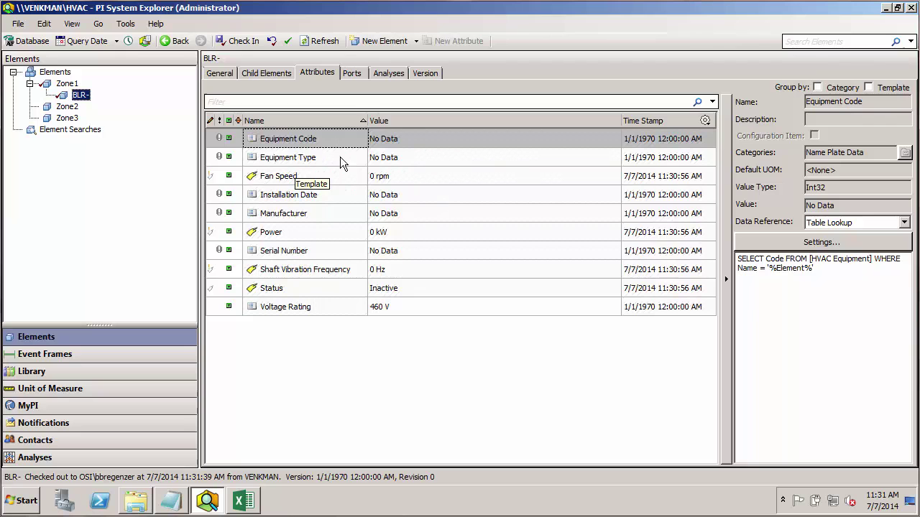
Name the new blower element BLR-01, check it in and show its attributes
left_click(223, 74)
left_click(298, 92)
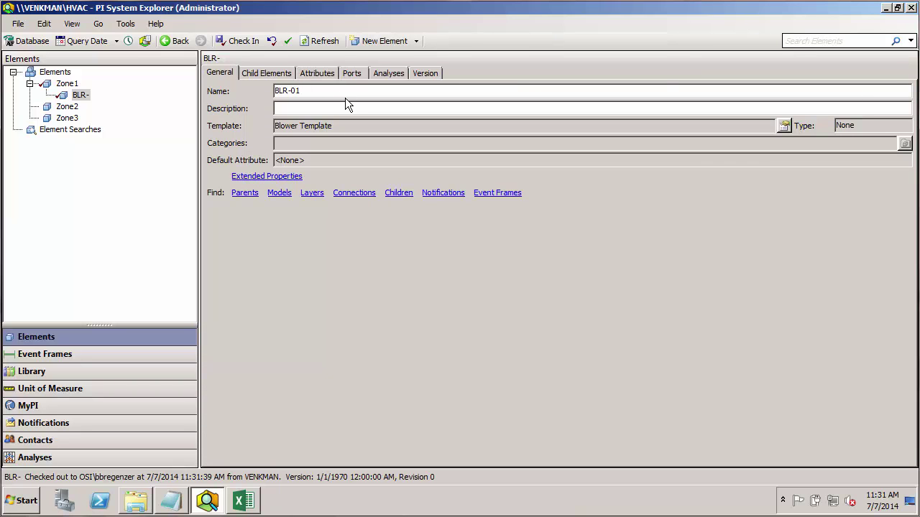
left_click(320, 73)
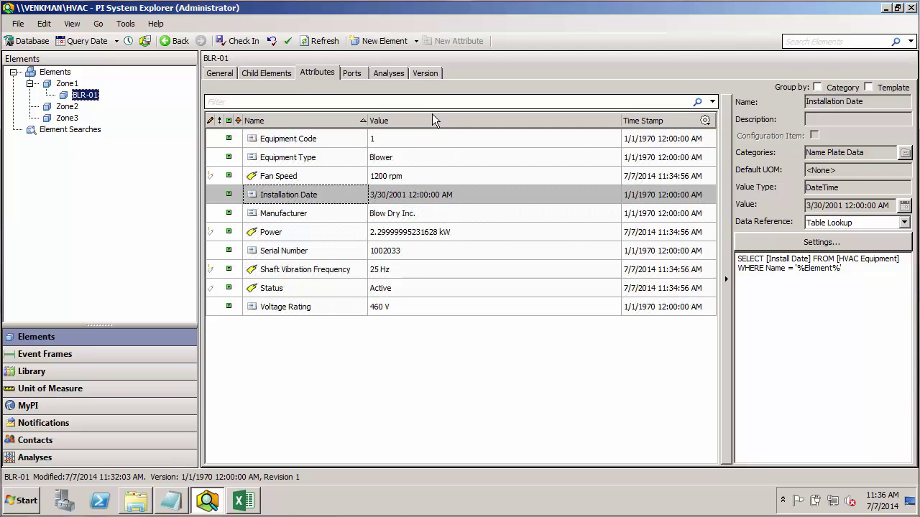
Add a Parent-Child child element to Zone1 based on the Chiller Template, check it in and refresh its attributes
right_click(70, 83)
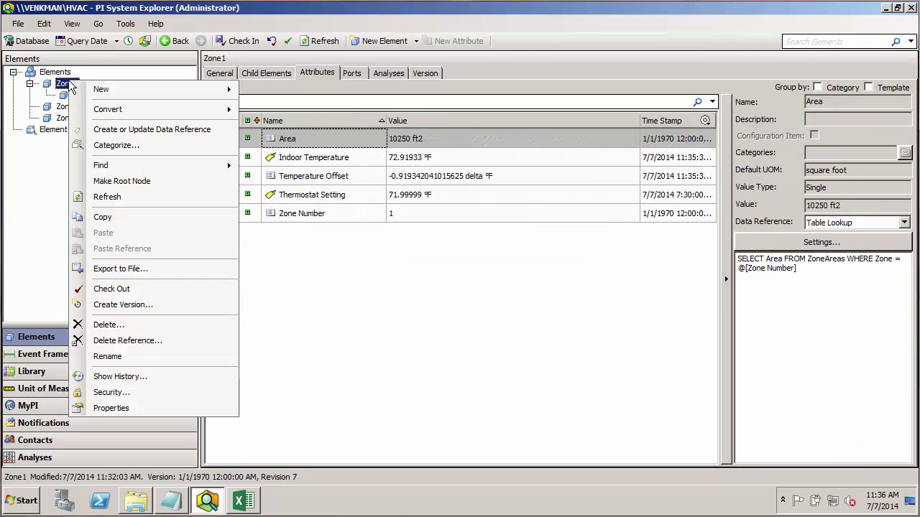
mouse_move(149, 92)
left_click(273, 92)
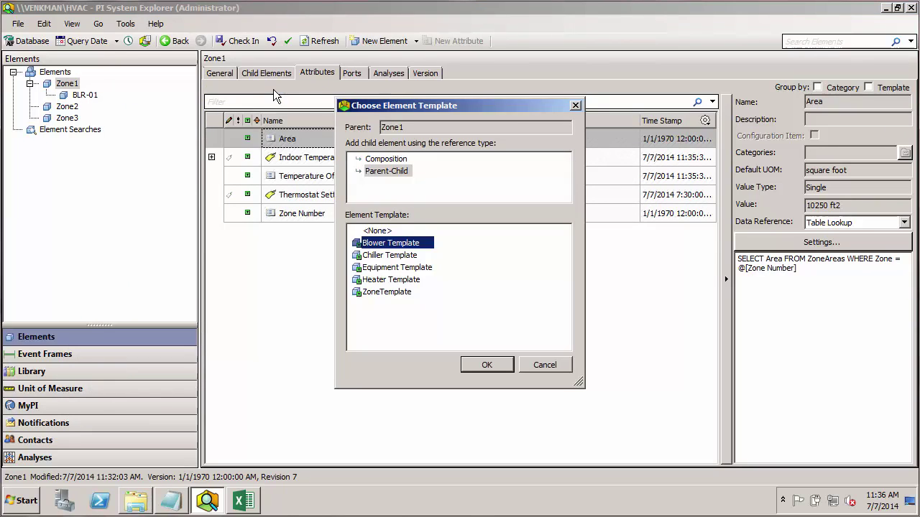
left_click(402, 255)
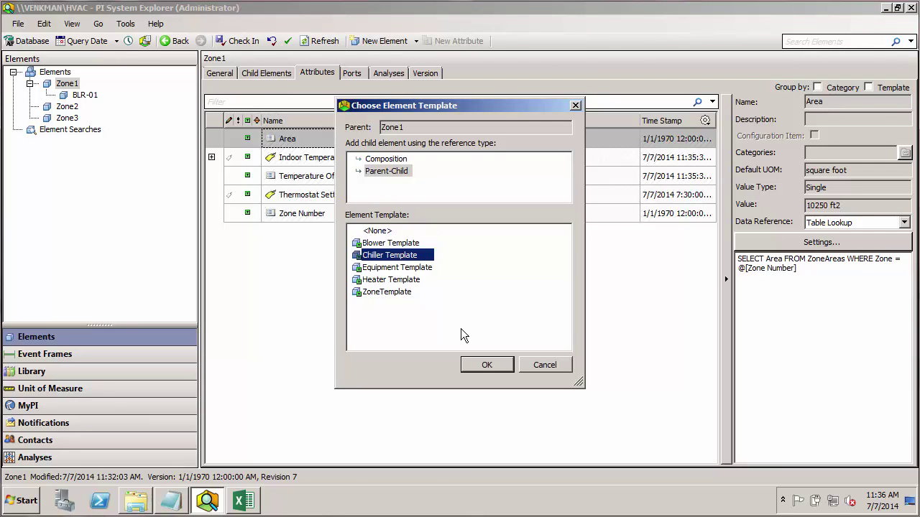
left_click(484, 365)
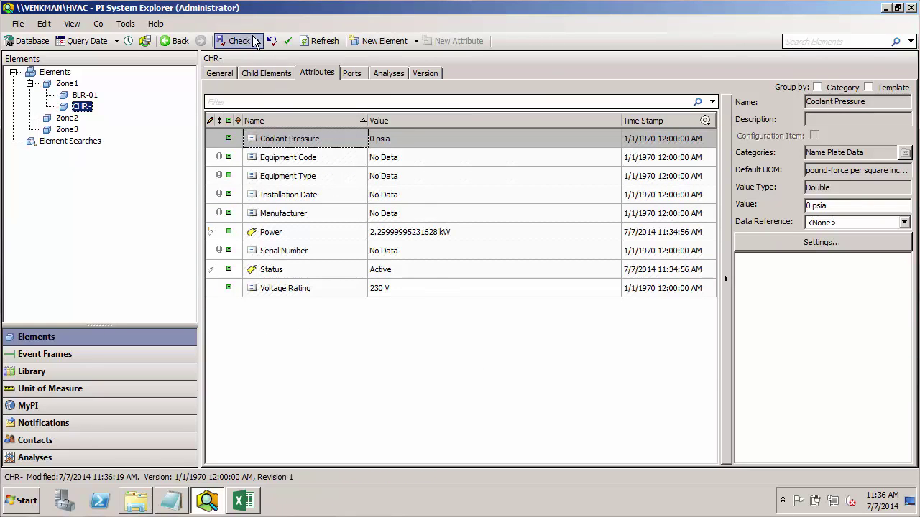
left_click(319, 41)
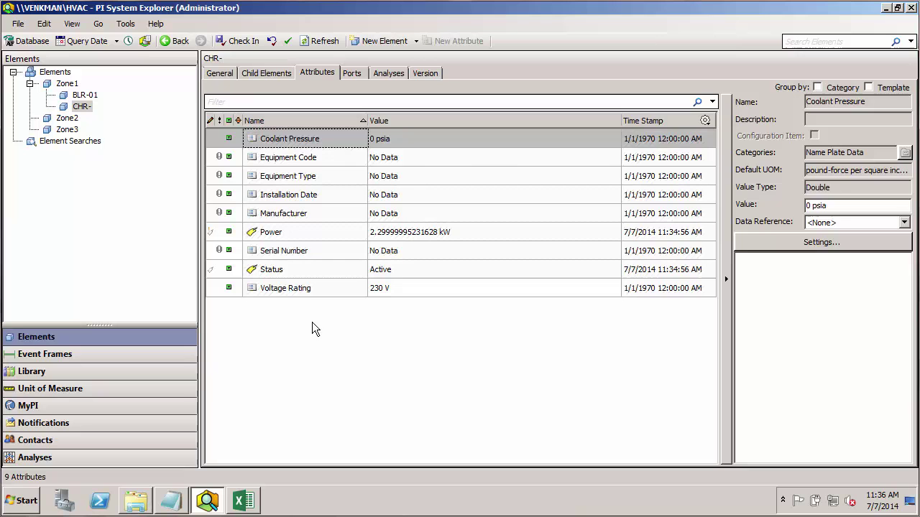
left_click(380, 158)
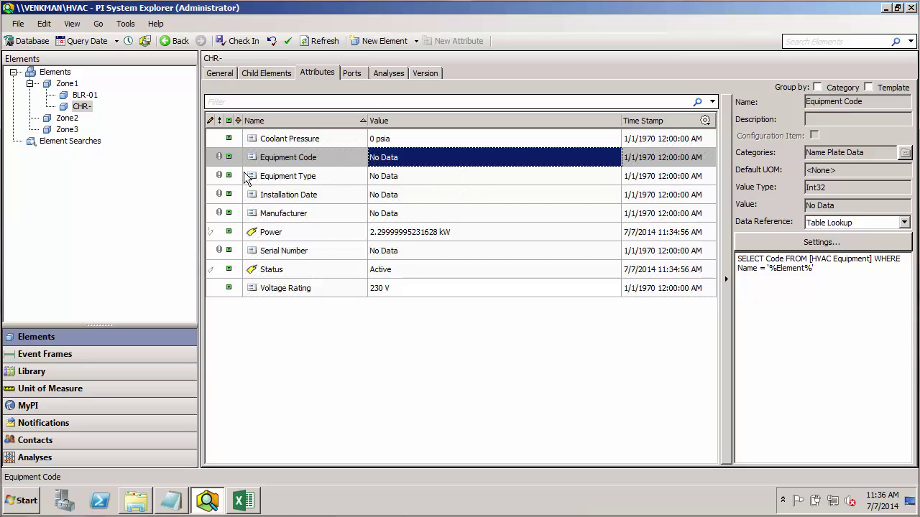
Rename the chiller element to CHR-01, check it in and refresh its attribute values
left_click(227, 75)
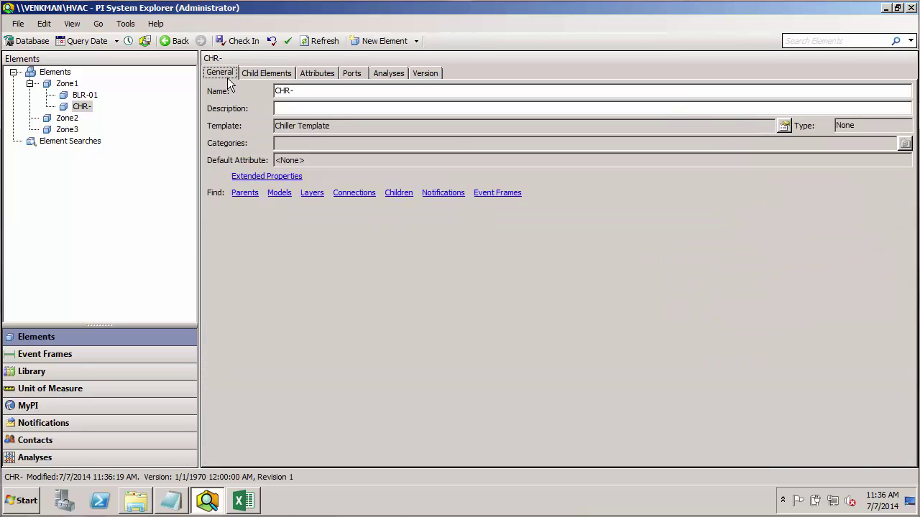
left_click(310, 89)
type("01")
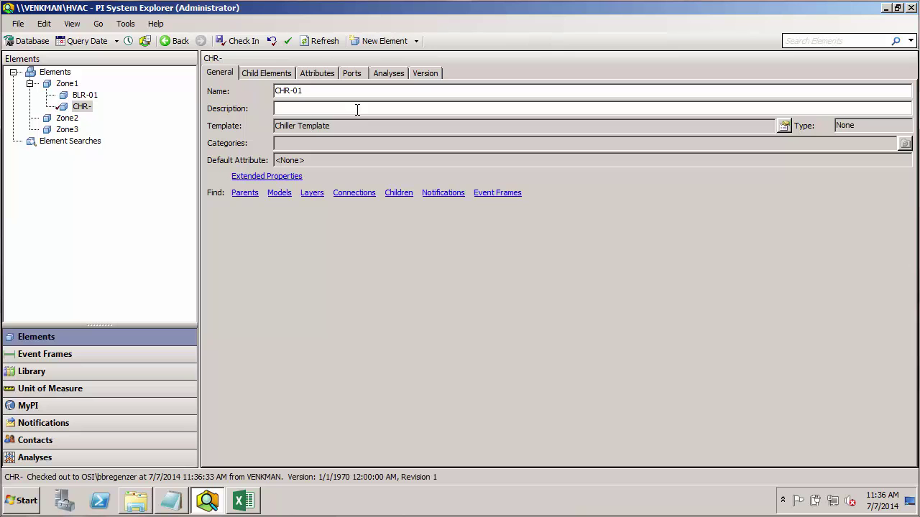
left_click(240, 41)
left_click(319, 73)
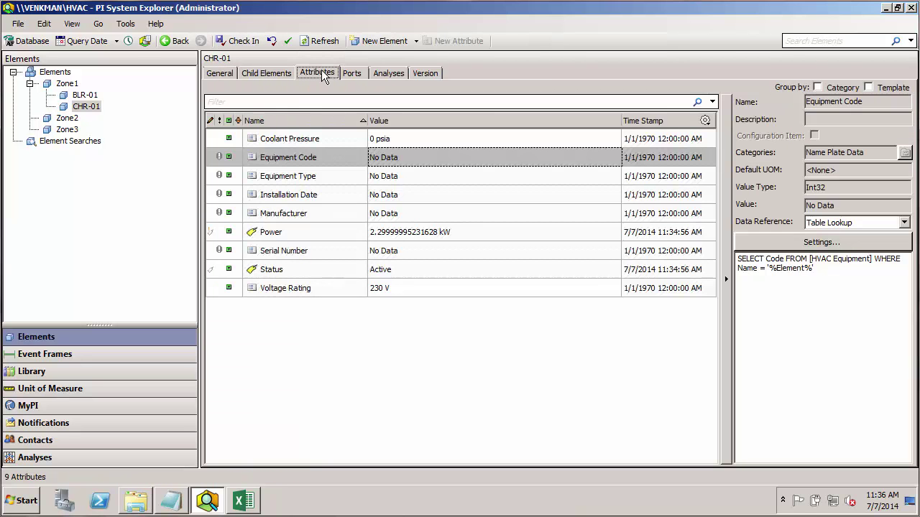
left_click(316, 41)
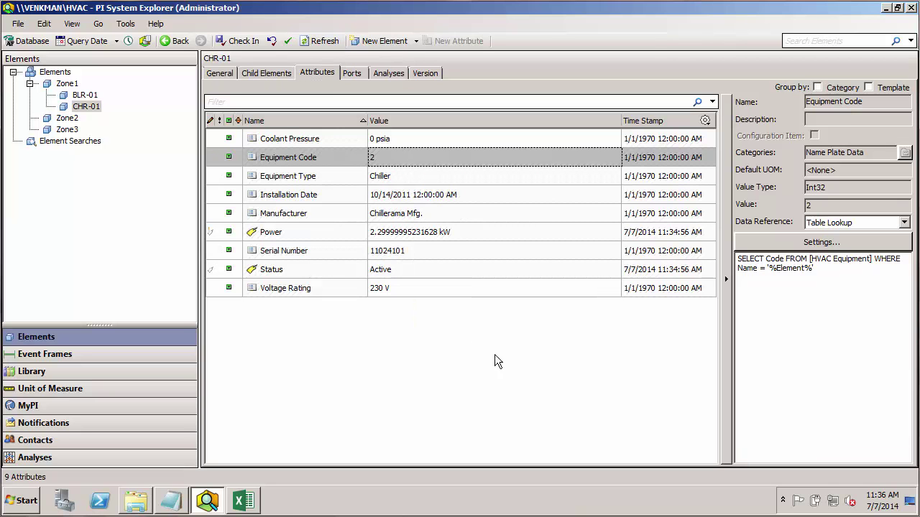
Add a child element to Zone1 based on the Heater Template, using the Parent-Child reference type
right_click(71, 84)
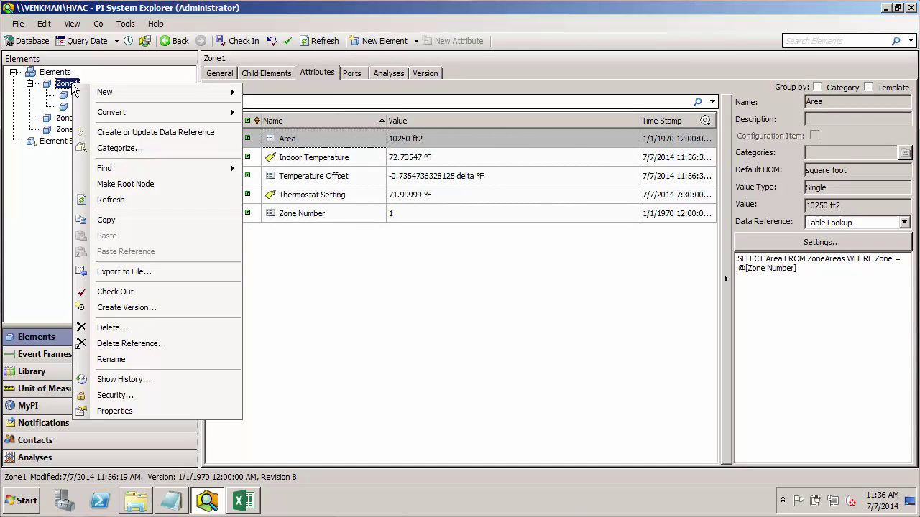
mouse_move(119, 93)
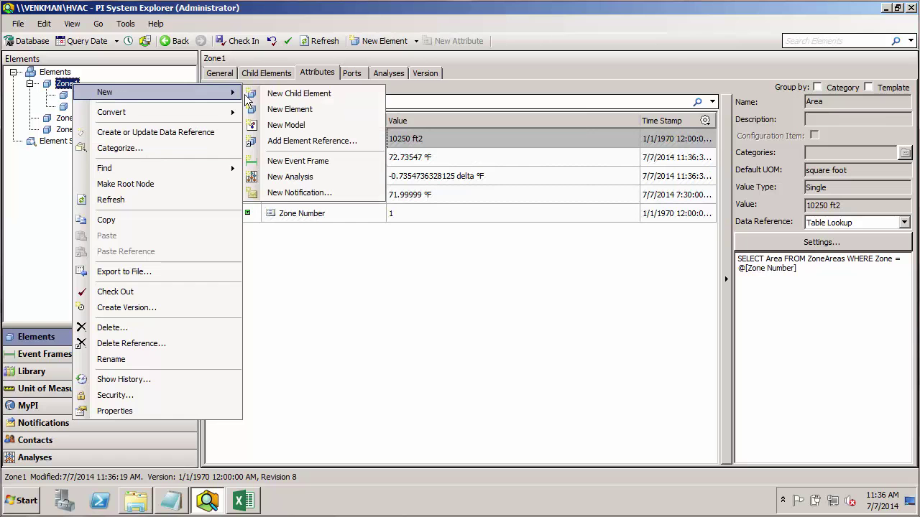
left_click(286, 93)
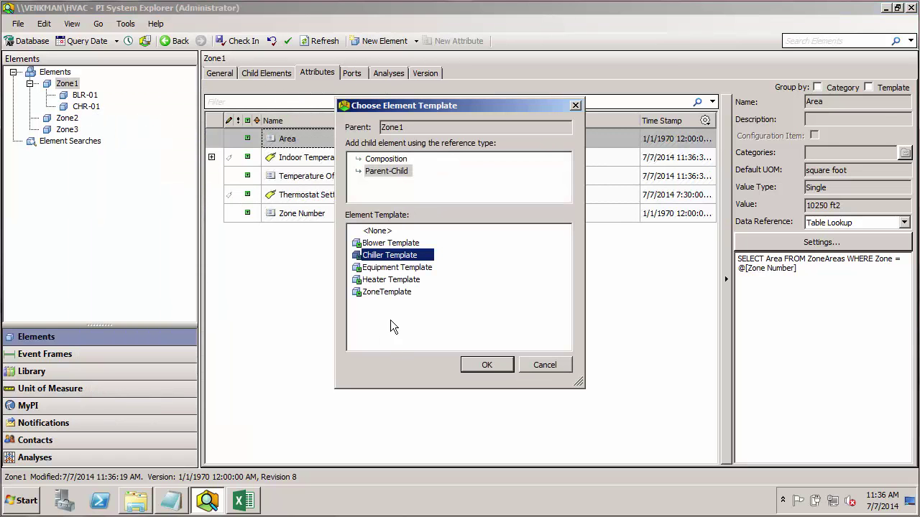
left_click(389, 279)
left_click(488, 365)
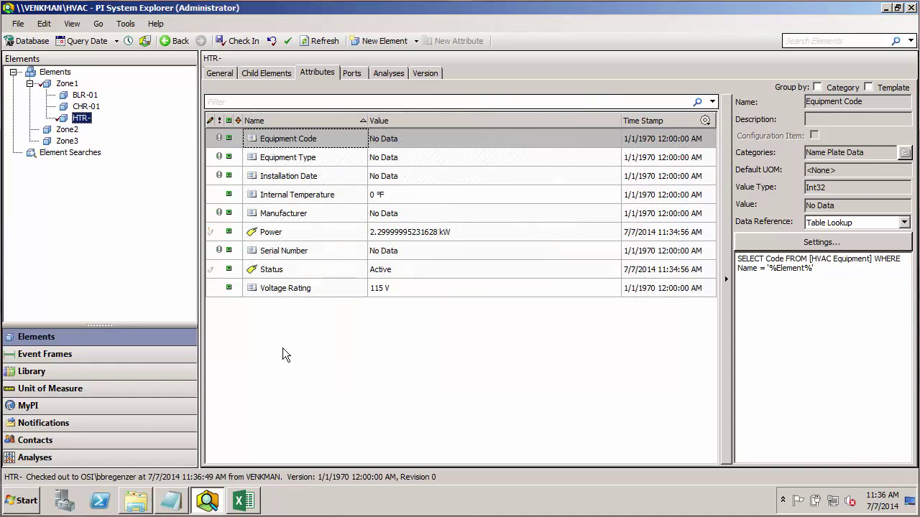
Name the heater element HTR-01, check it in and refresh its attribute values
left_click(227, 72)
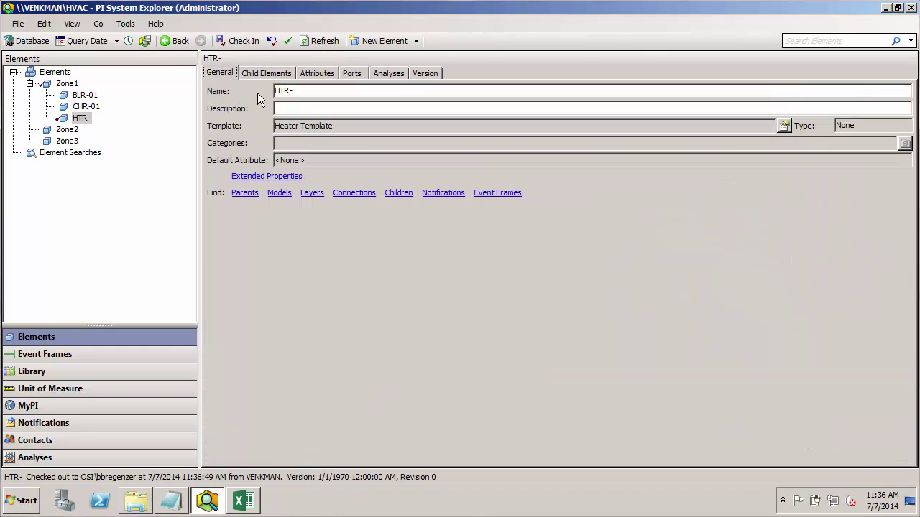
left_click(291, 90)
left_click(324, 72)
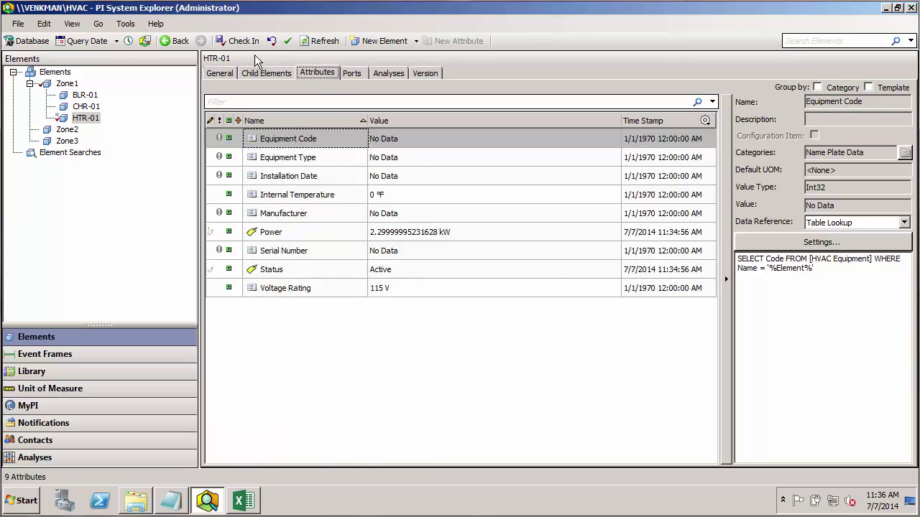
left_click(322, 41)
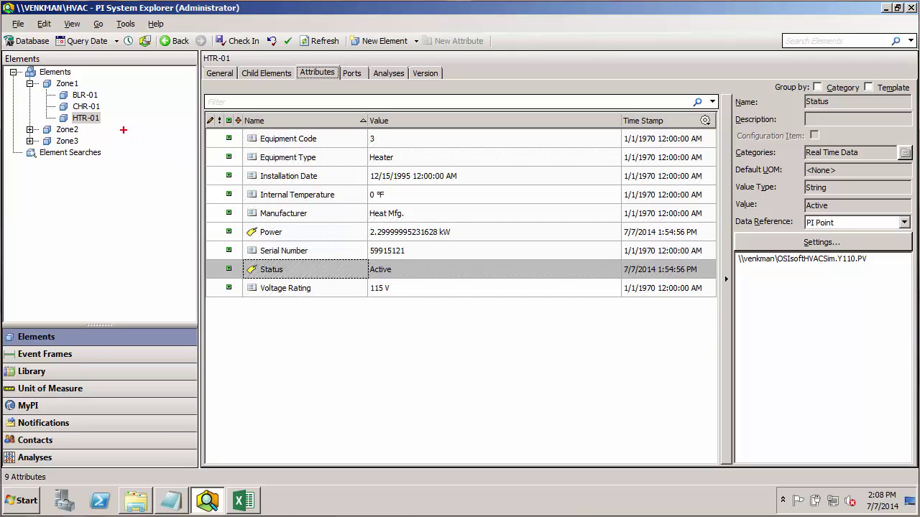
left_click_drag(52, 88, 109, 122)
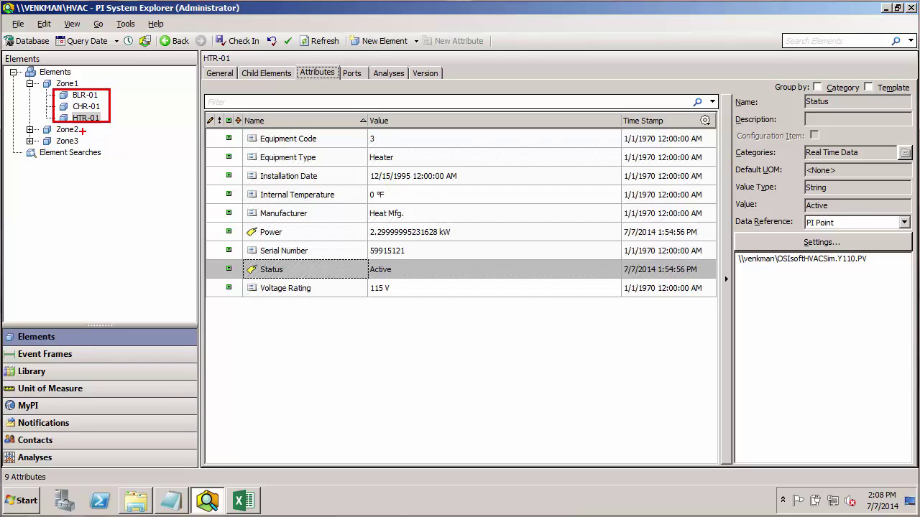
left_click_drag(86, 131, 137, 131)
left_click_drag(84, 146, 146, 147)
key("Escape")
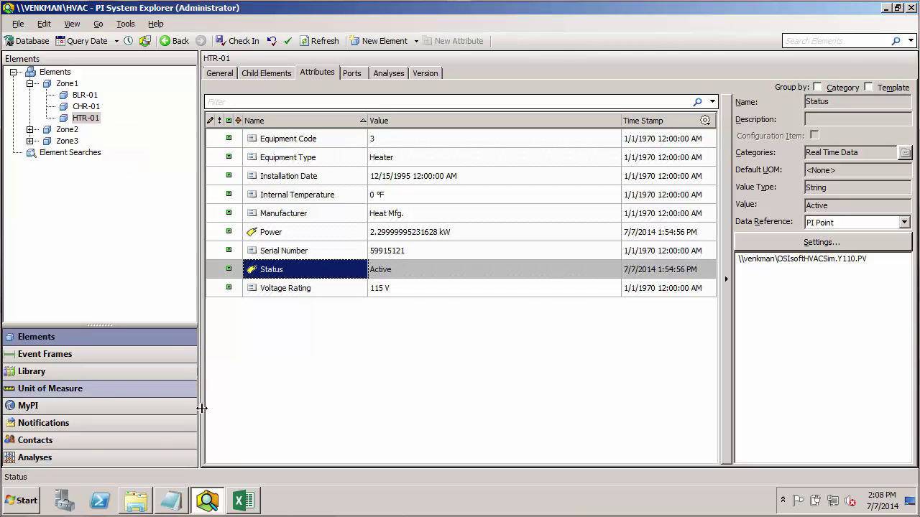
Switch to Excel and create a new blank workbook
left_click(242, 501)
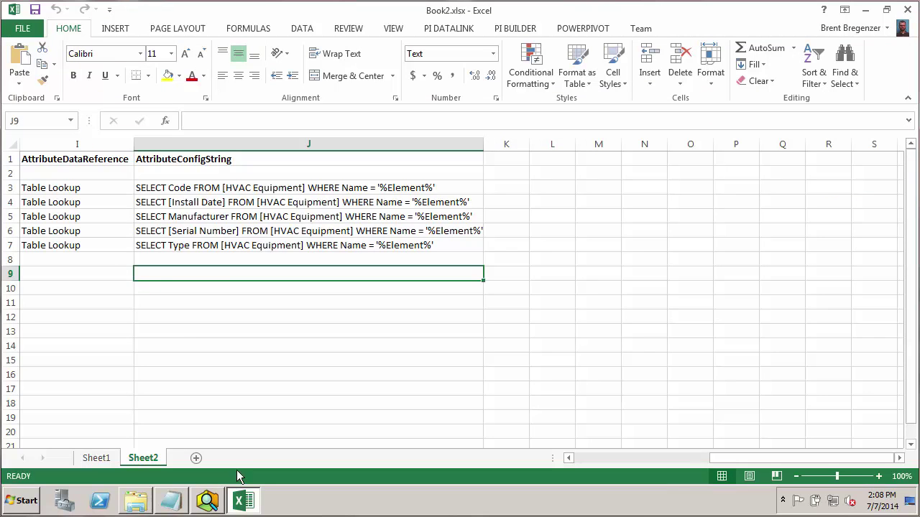
left_click(23, 29)
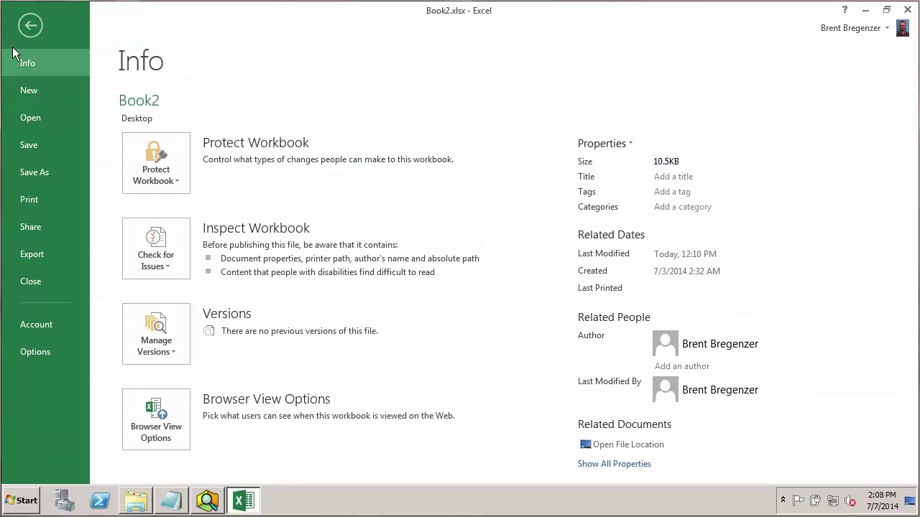
left_click(25, 89)
left_click(180, 228)
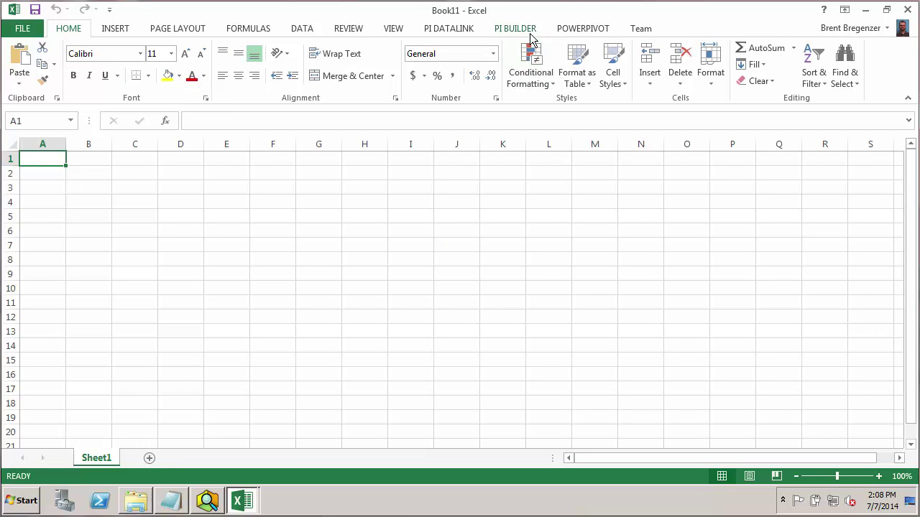
Open PI Builder's Find Elements search for the HVAC database
left_click(516, 28)
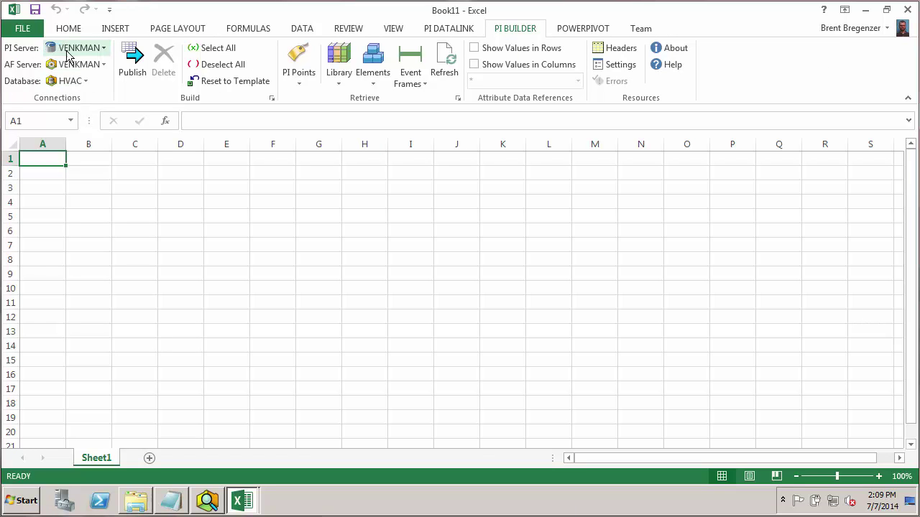
left_click(338, 72)
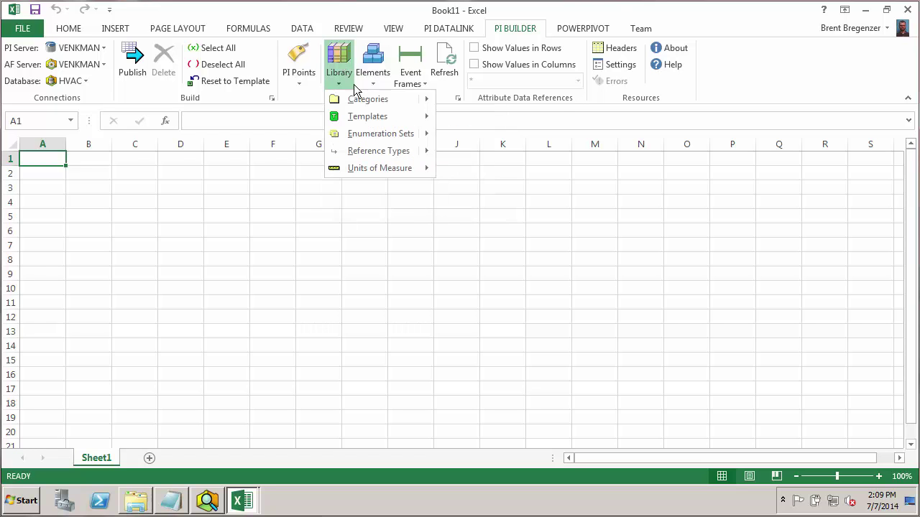
mouse_move(399, 119)
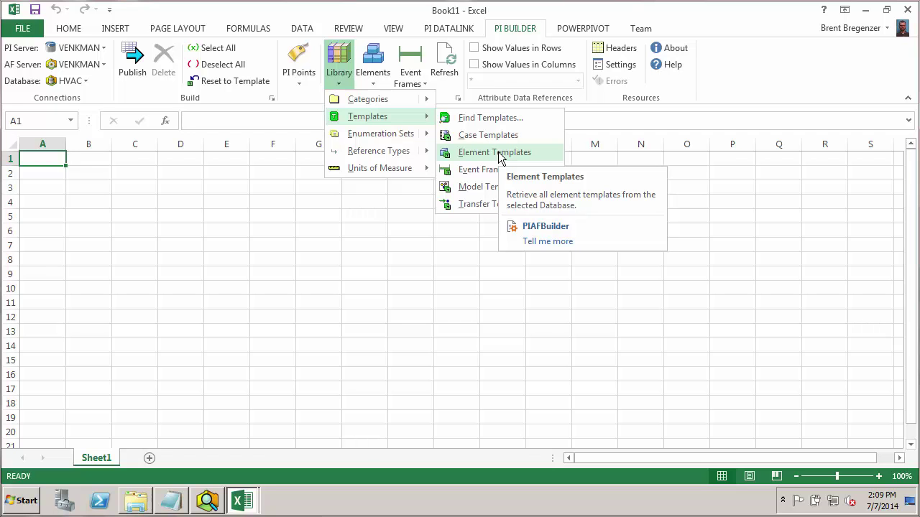
left_click(368, 60)
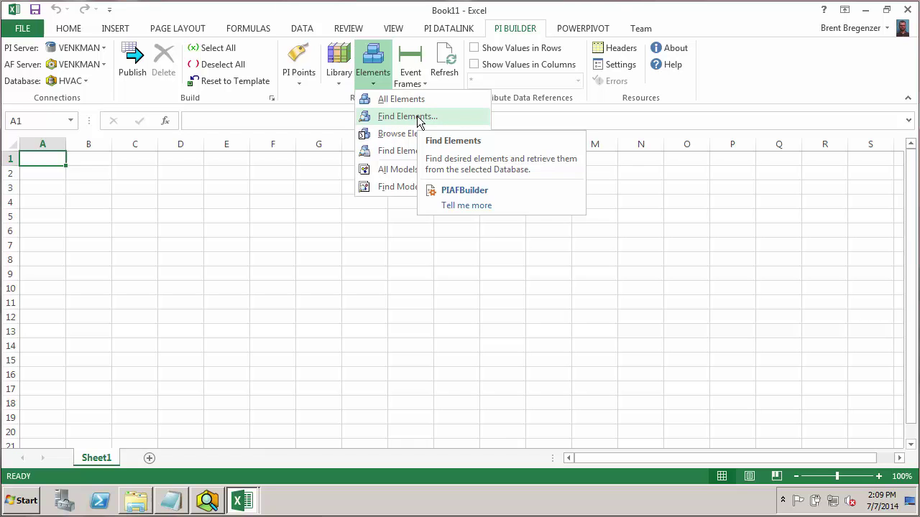
left_click(419, 117)
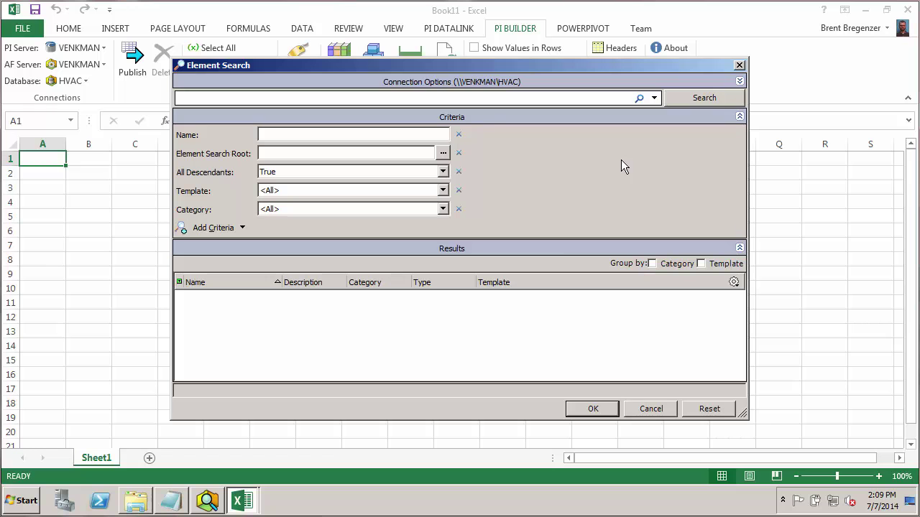
Set the element search root to Zone1
left_click(441, 153)
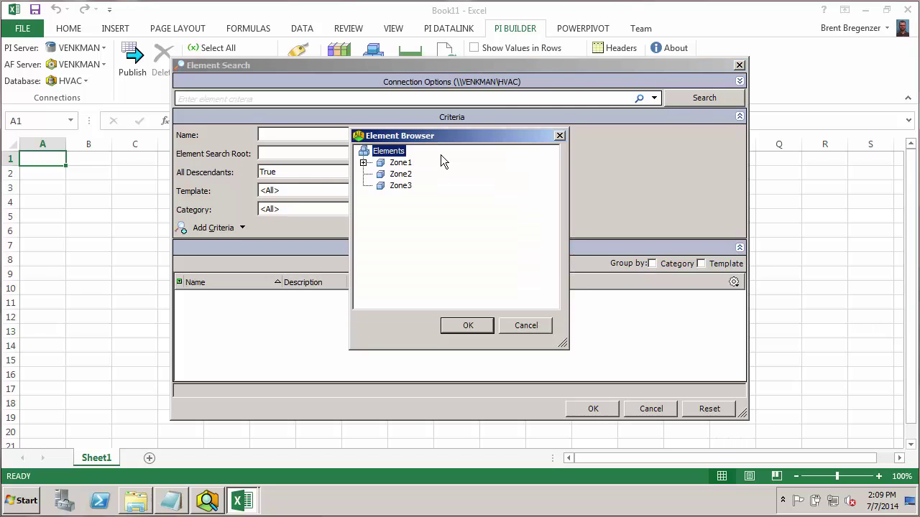
left_click(400, 164)
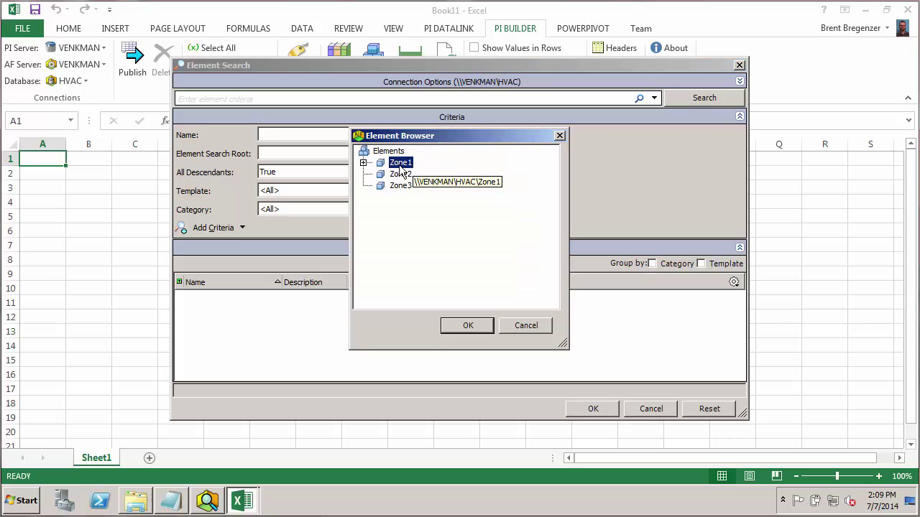
left_click(362, 162)
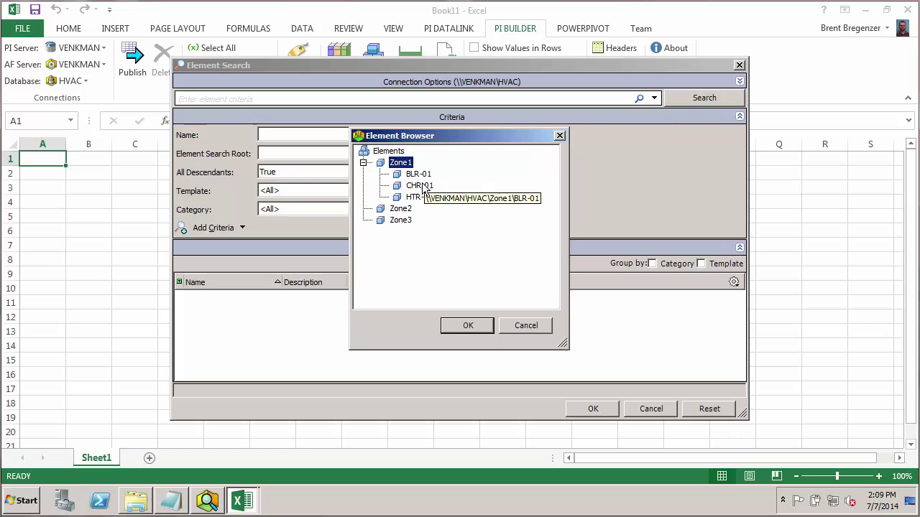
left_click(469, 325)
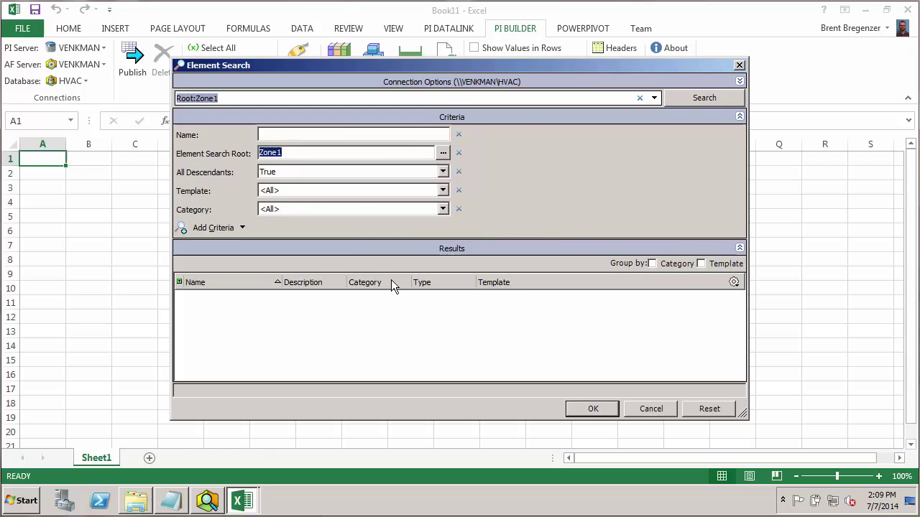
Limit the element search to the Equipment Template and run it
left_click(337, 134)
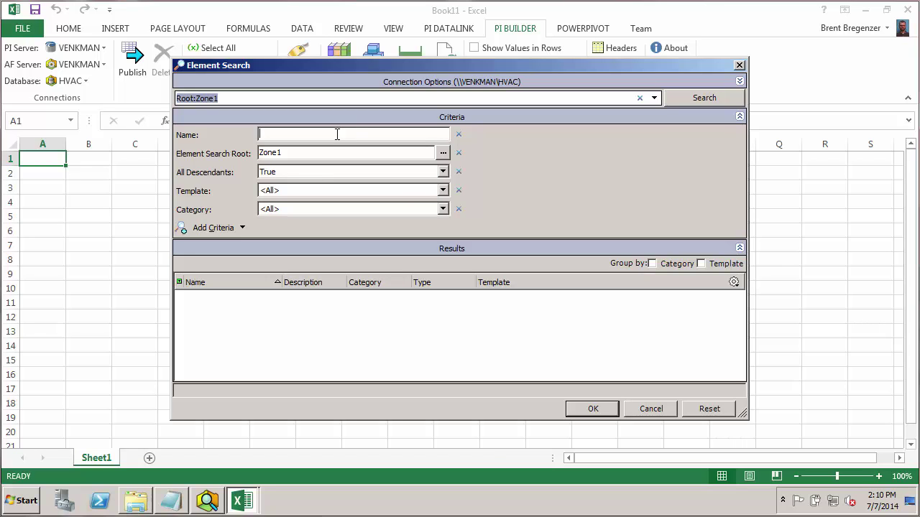
left_click(442, 190)
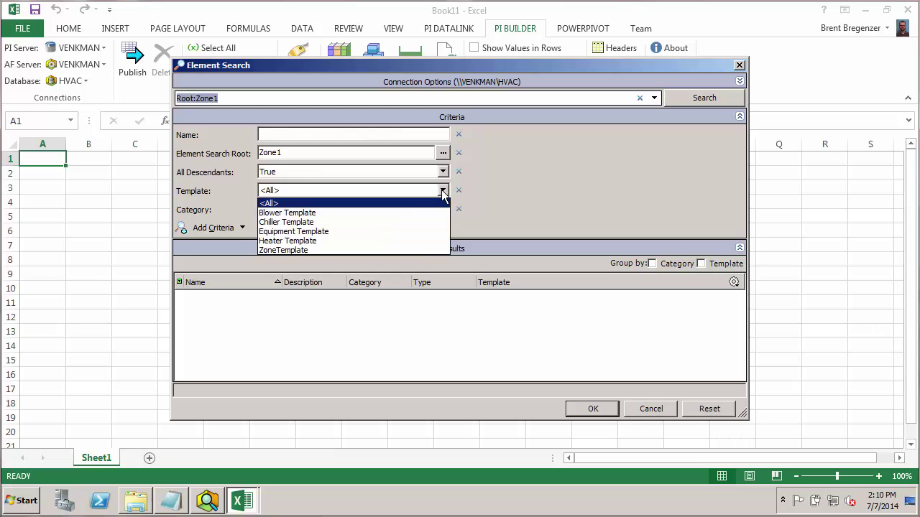
left_click(384, 232)
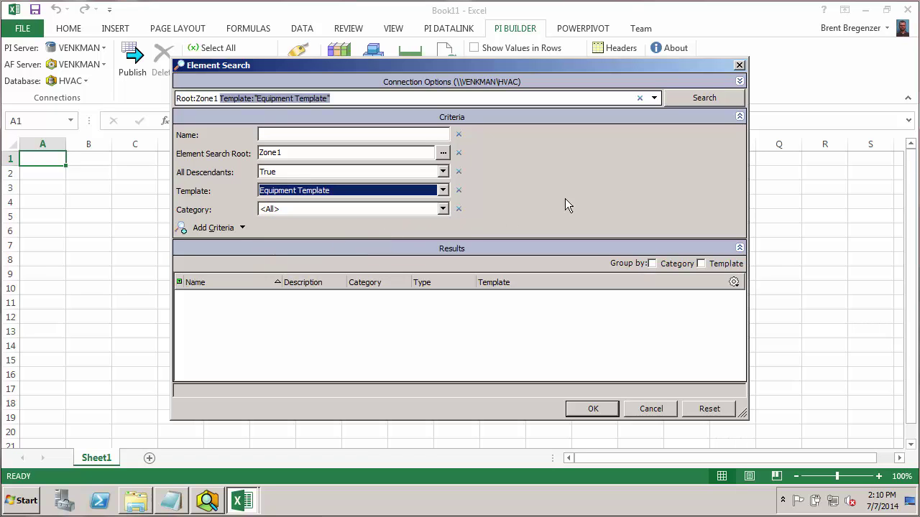
left_click(705, 98)
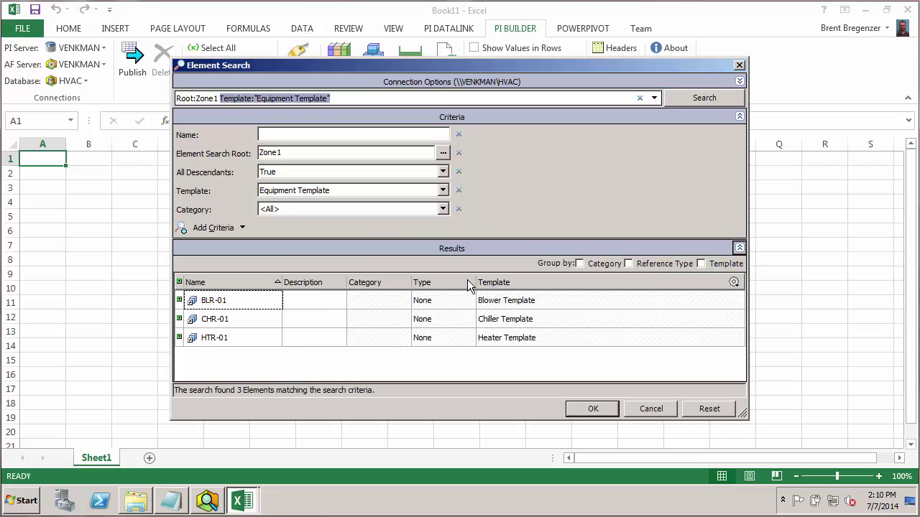
Select the BLR-01, CHR-01 and HTR-01 elements in the search results and accept them for retrieval
left_click(228, 299)
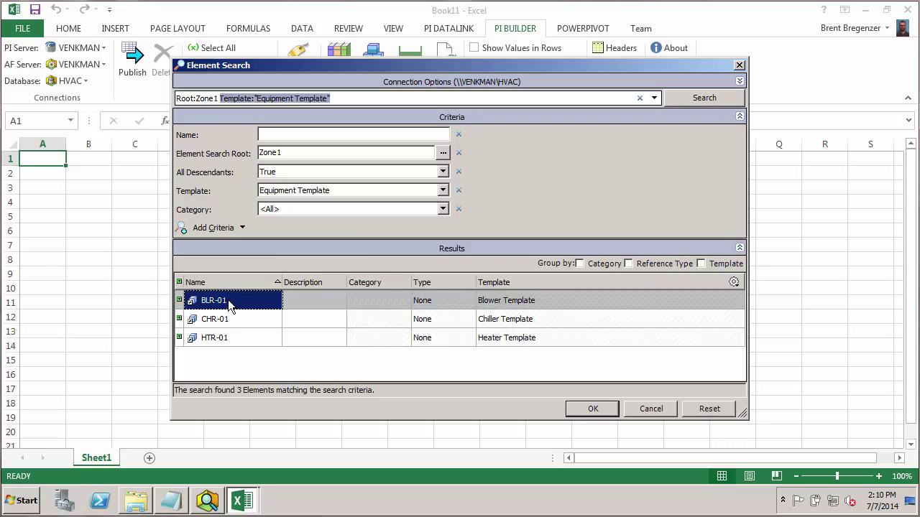
left_click(227, 300)
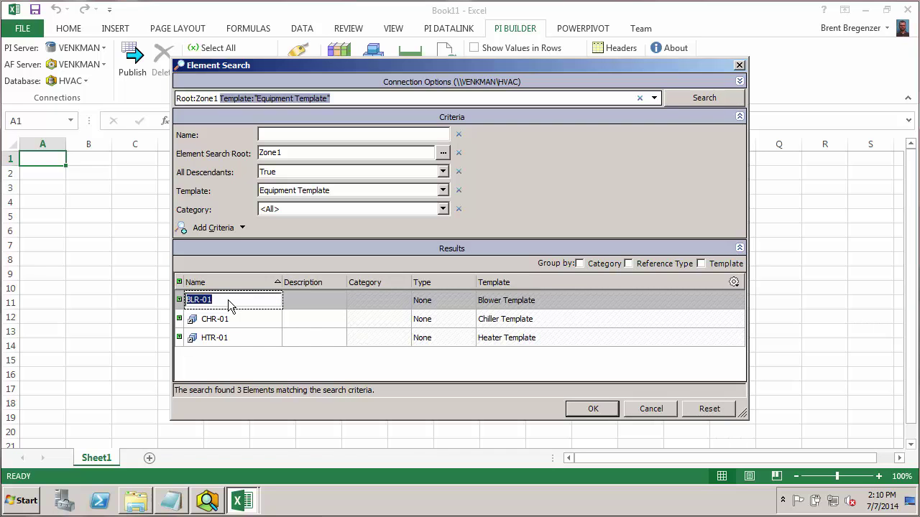
left_click(235, 334, "shift")
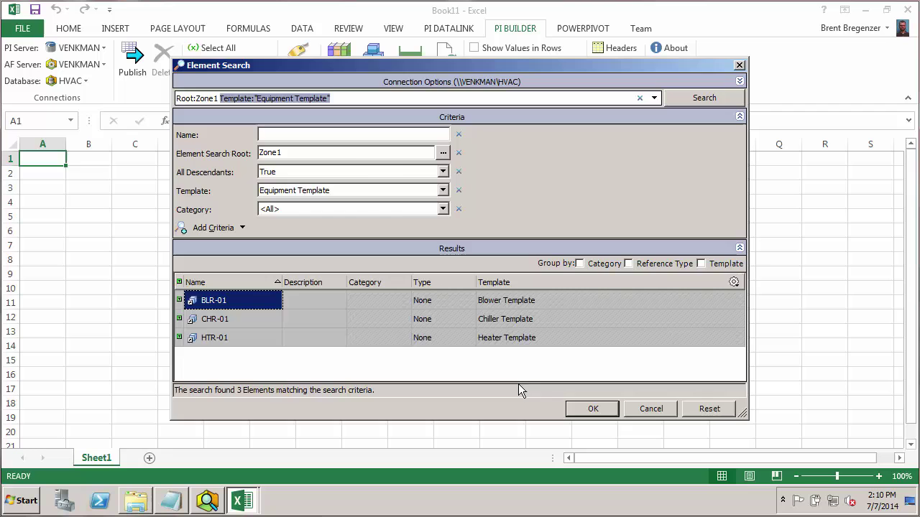
left_click(574, 409)
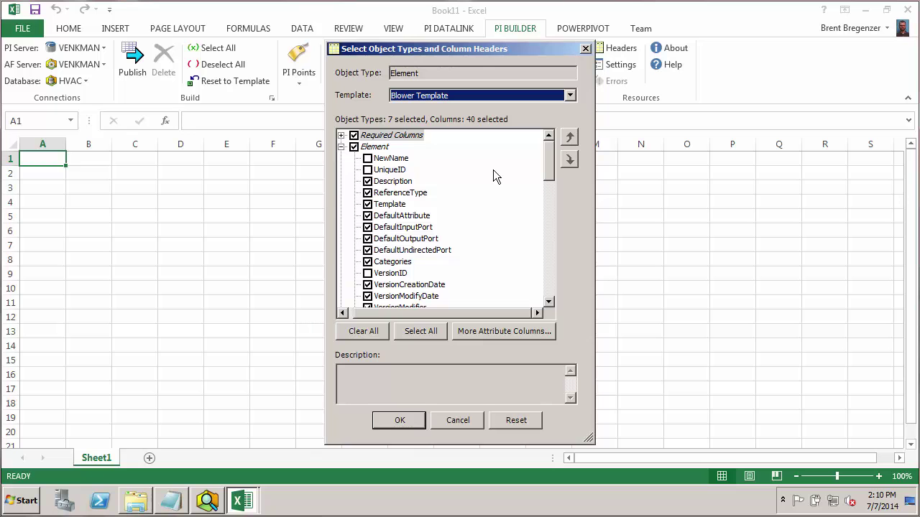
Clear the optional Element columns, keeping only Template for the retrieved elements
left_click(341, 136)
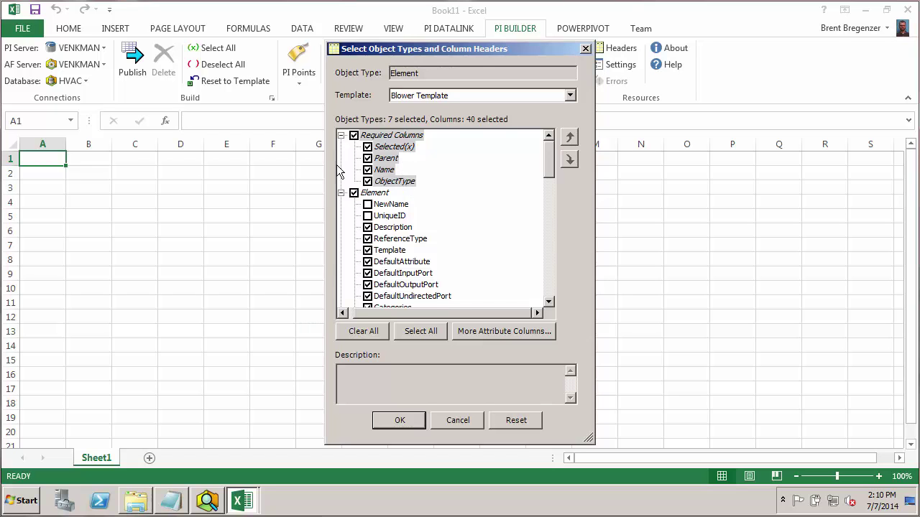
left_click(341, 135)
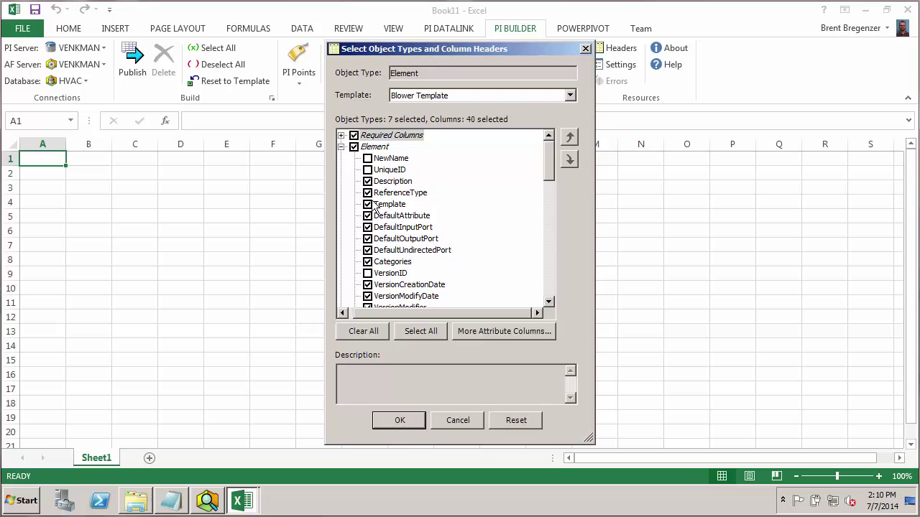
left_click(353, 148)
left_click(368, 205)
Exclude the ExtendedProperty, Attribute, Analysis and Port object types from the retrieval and collapse their groups
left_click_drag(550, 151, 542, 197)
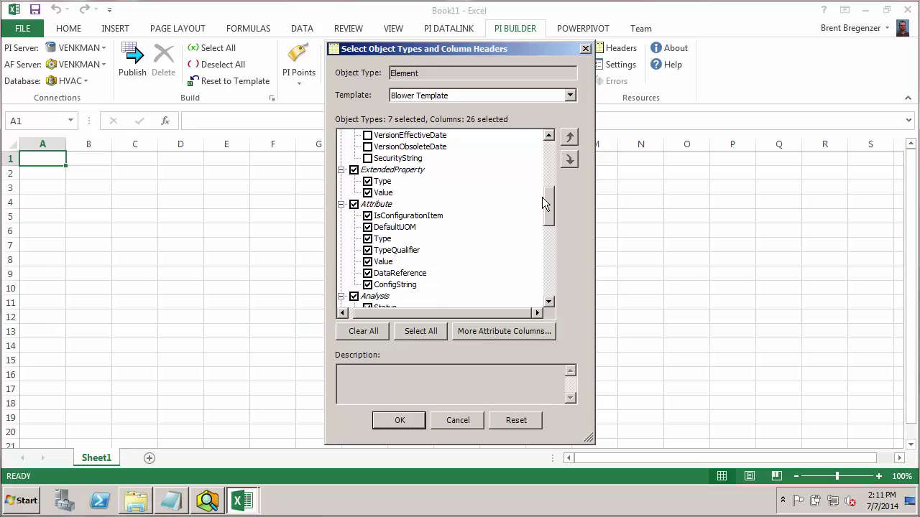
left_click(354, 169)
left_click(341, 170)
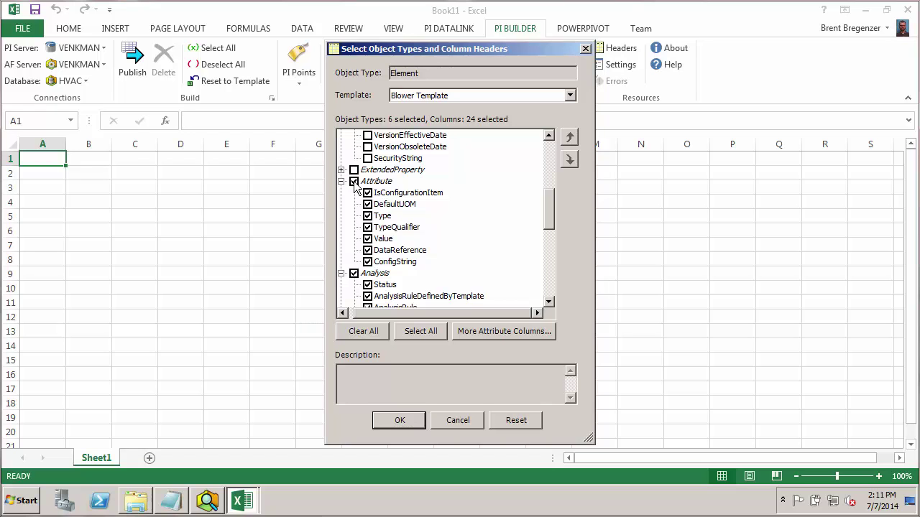
left_click(353, 182)
left_click(342, 181)
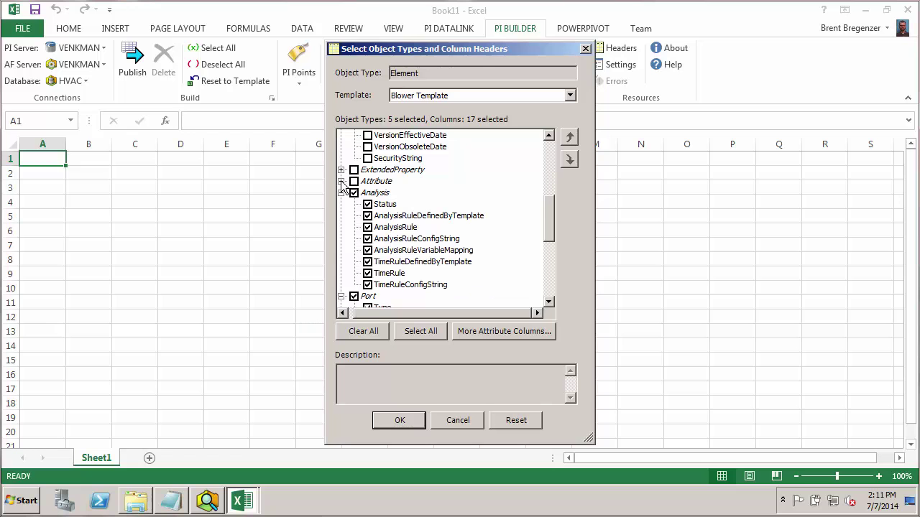
left_click(354, 192)
left_click(341, 192)
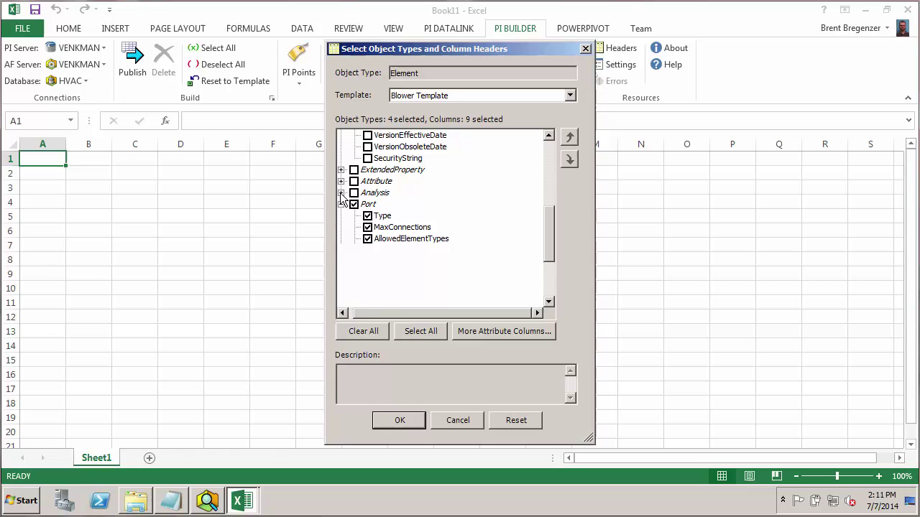
left_click(353, 204)
left_click(342, 204)
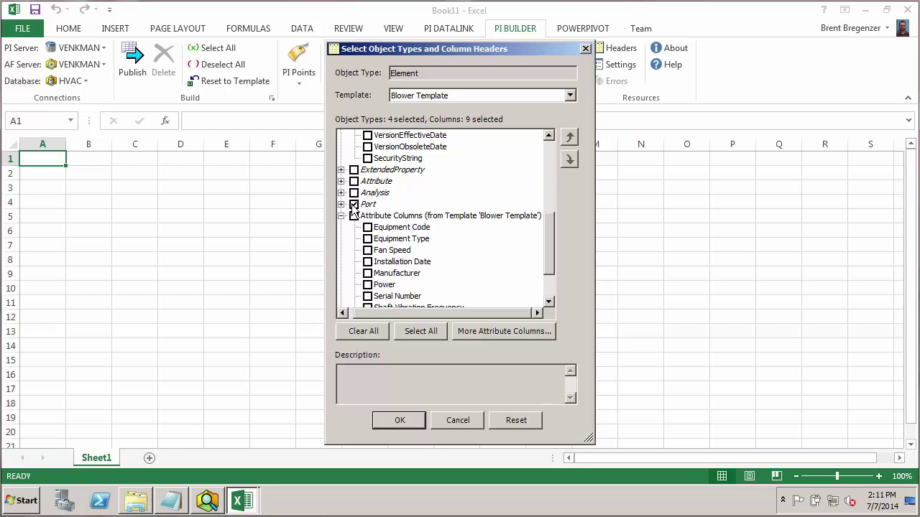
left_click(342, 204)
left_click(341, 204)
Include the Fan Speed, Power, Shaft Vibration Frequency and Status attribute columns from the Blower Template
left_click_drag(548, 231, 545, 258)
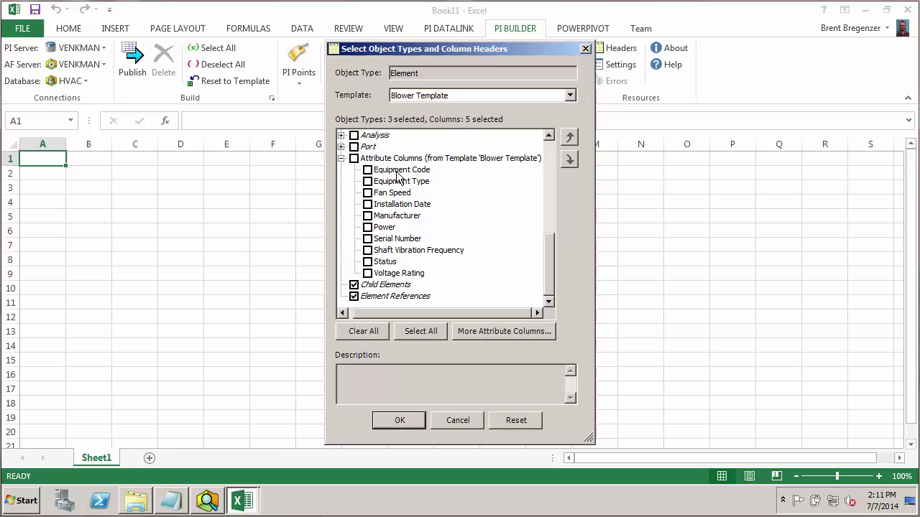
left_click(367, 194)
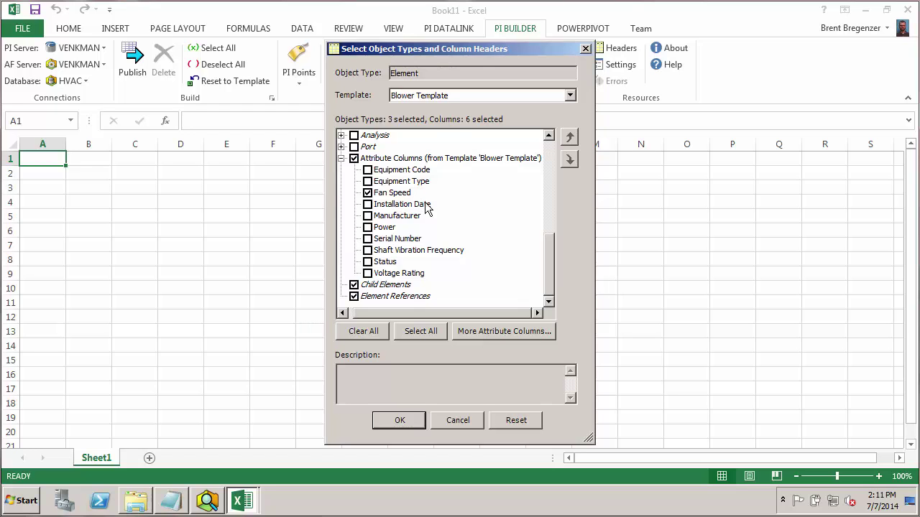
left_click(369, 229)
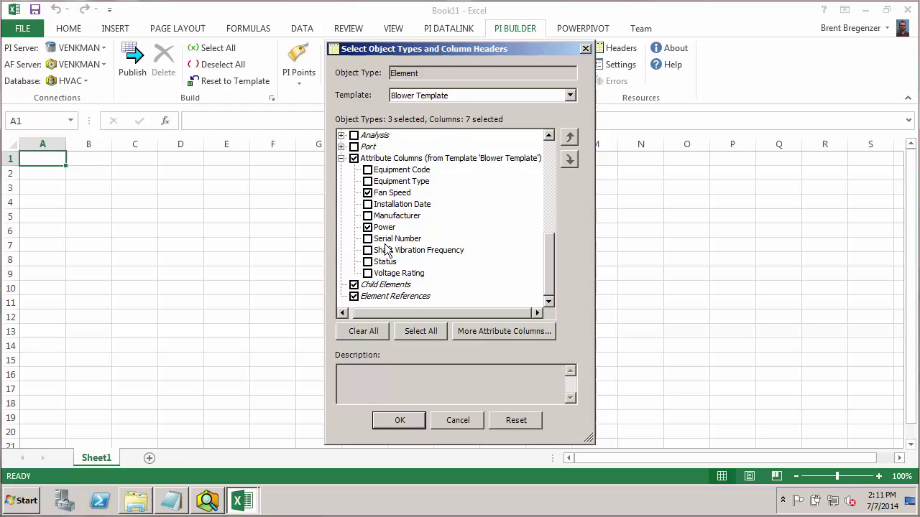
left_click(367, 251)
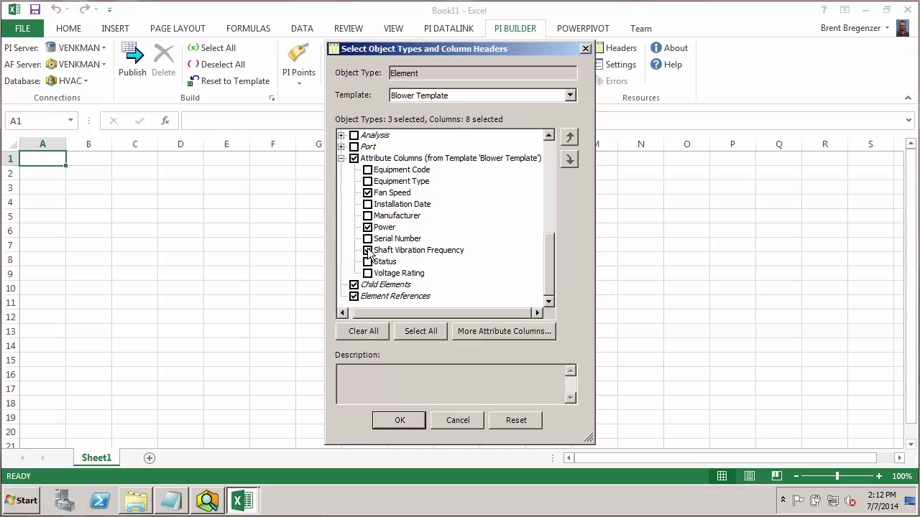
left_click(367, 263)
Exclude Child Elements and Element References, and retrieve the selected elements into the worksheet
left_click(353, 284)
left_click(353, 296)
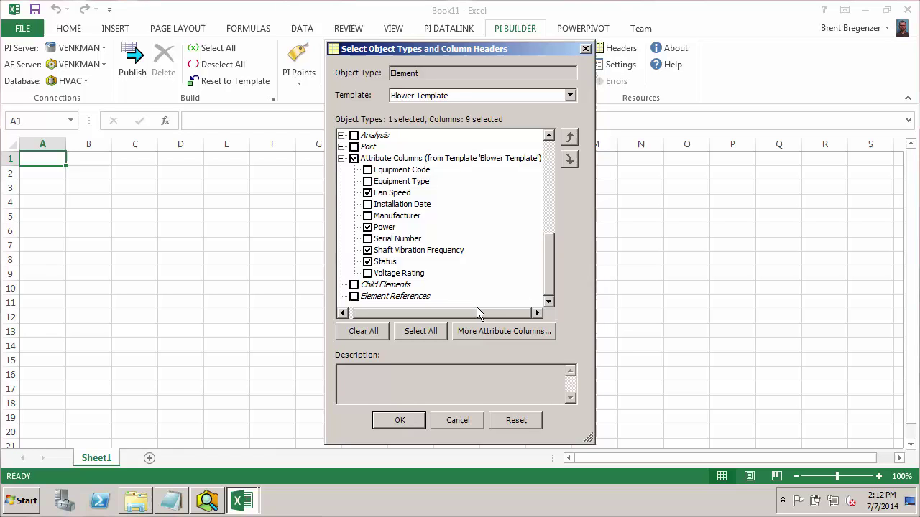
left_click(401, 421)
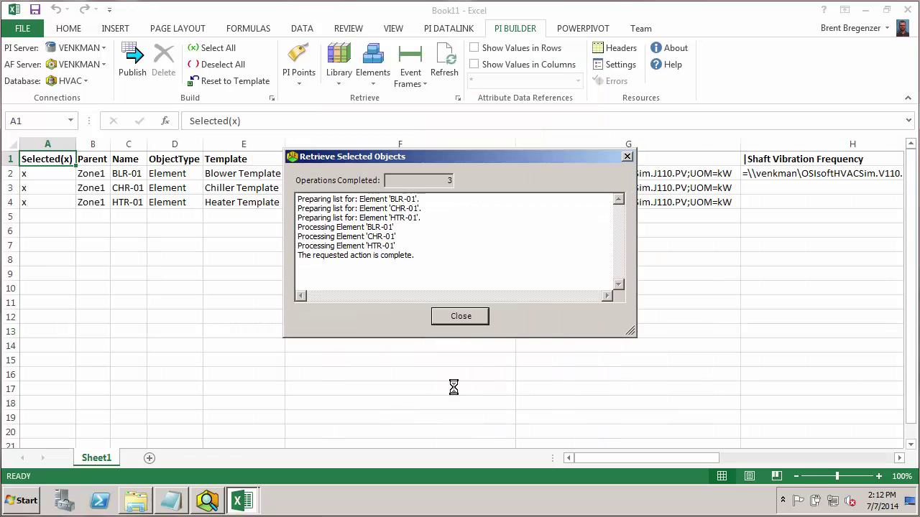
left_click(457, 315)
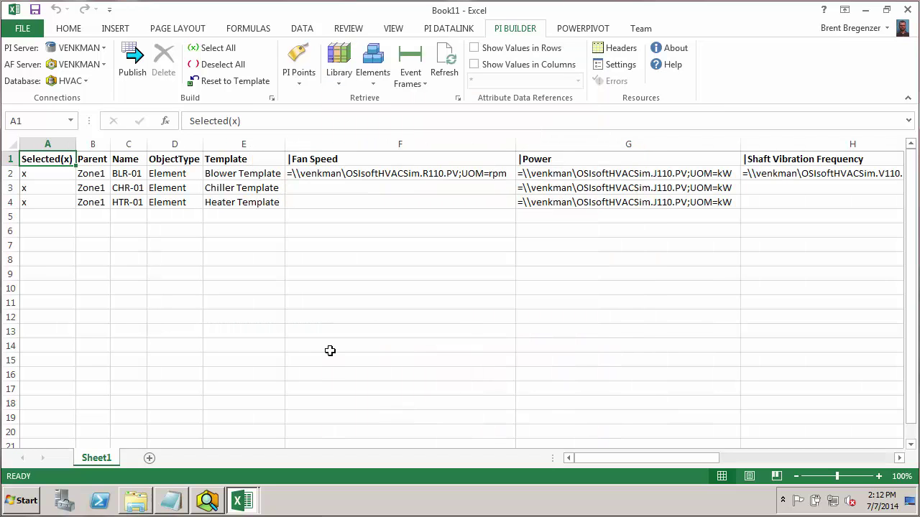
Examine the Parent, Name, ObjectType and Template values of the three retrieved elements
left_click(92, 175)
left_click_drag(94, 183, 93, 203)
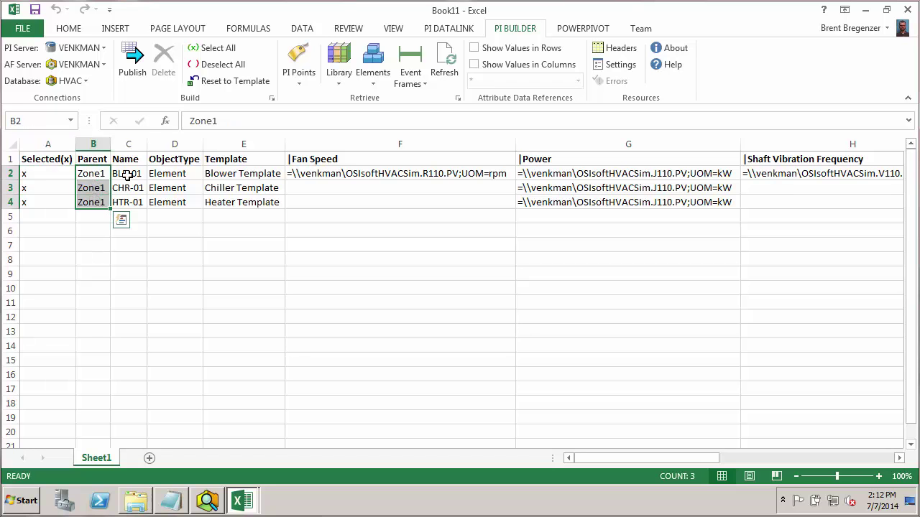
left_click_drag(125, 174, 123, 203)
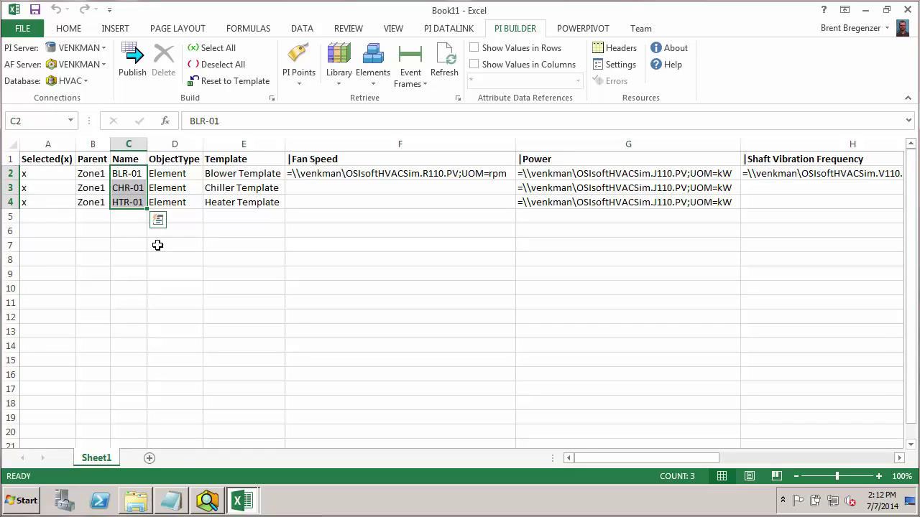
left_click_drag(185, 173, 185, 202)
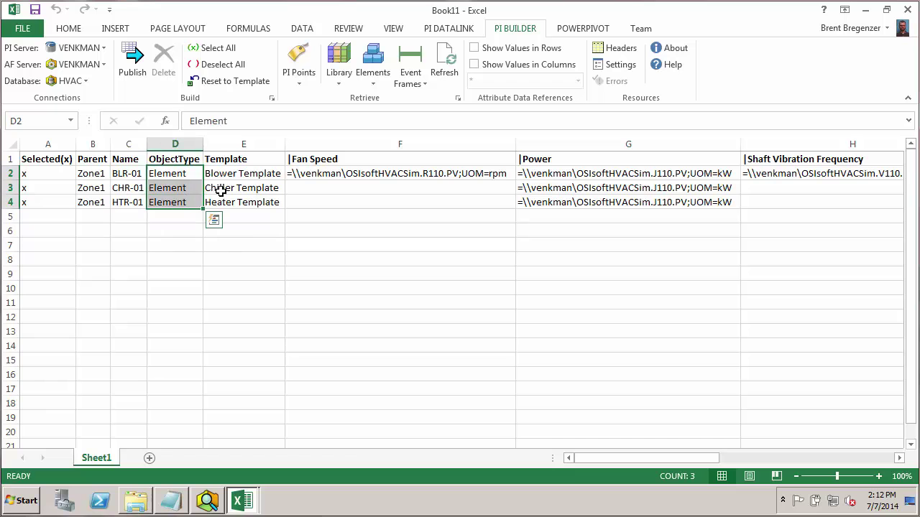
left_click_drag(237, 175, 227, 202)
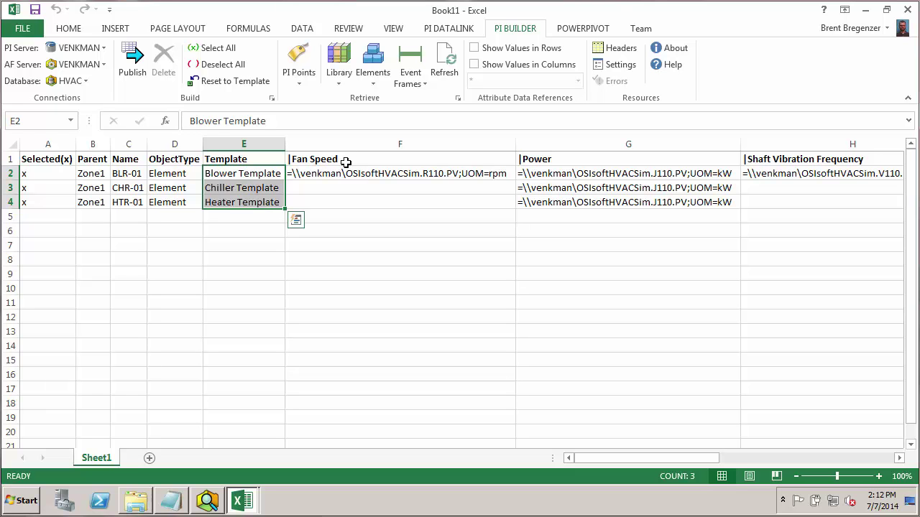
Examine the attribute column headers from Fan Speed to Status, their leading pipe character, and the blower's Fan Speed cell
left_click_drag(345, 159, 612, 158)
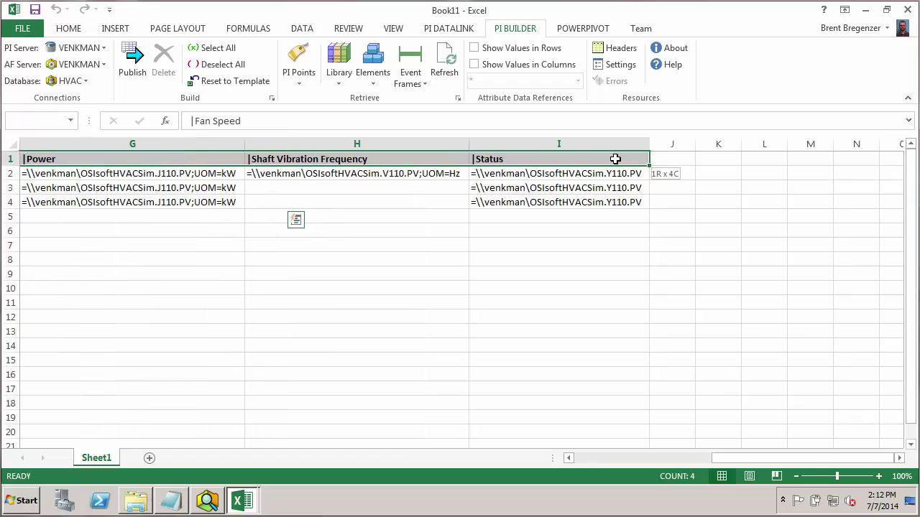
left_click(474, 159)
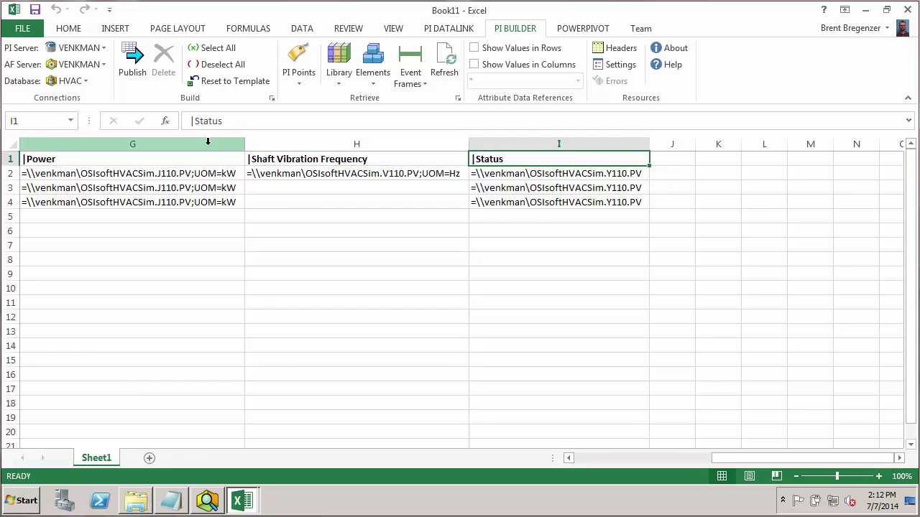
left_click(193, 121)
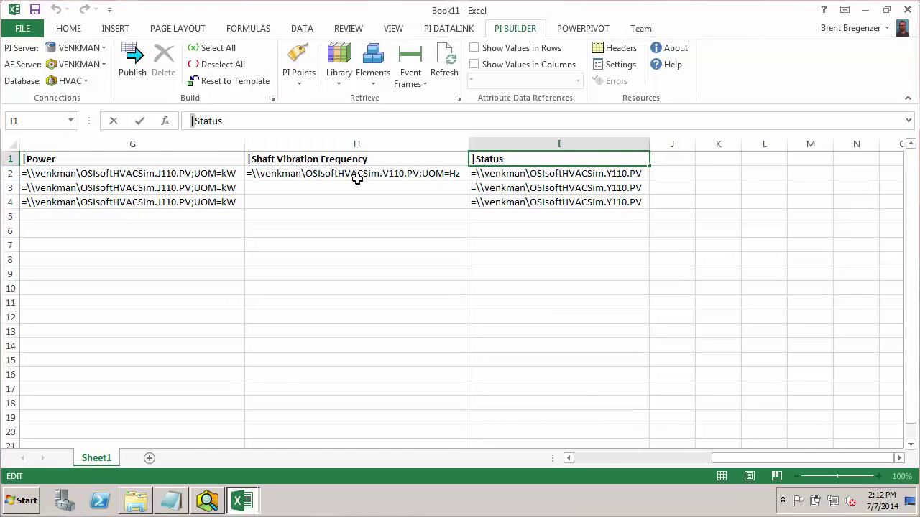
left_click(595, 458)
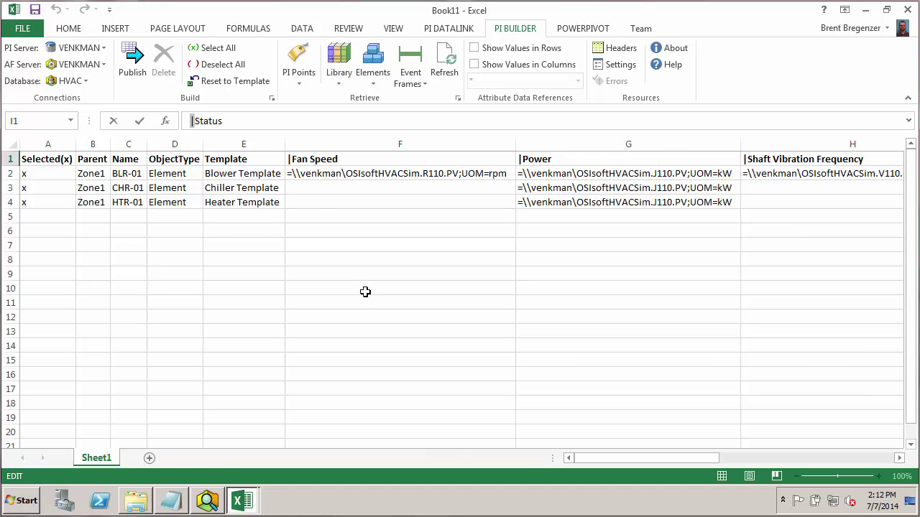
left_click(295, 174)
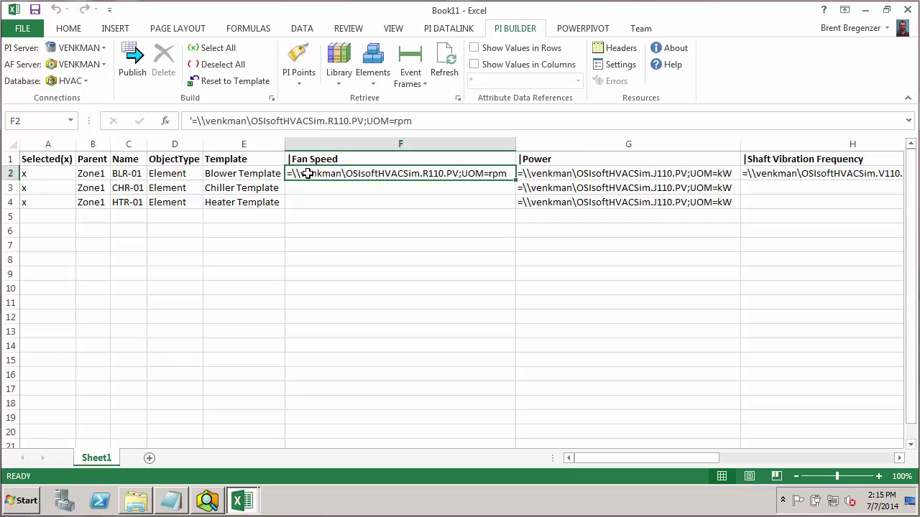
Enter 34 as the Fan Speed value of chiller CHR-01, and clear that cell again
left_click(319, 188)
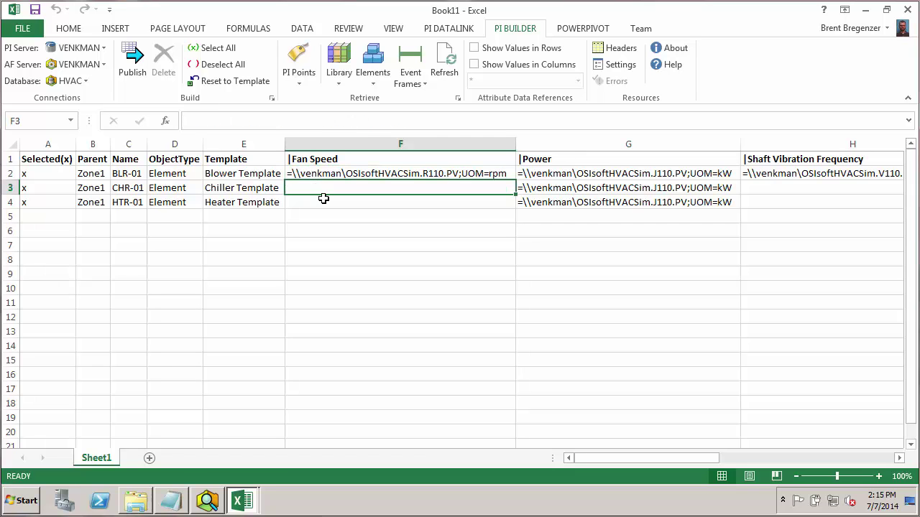
type("34")
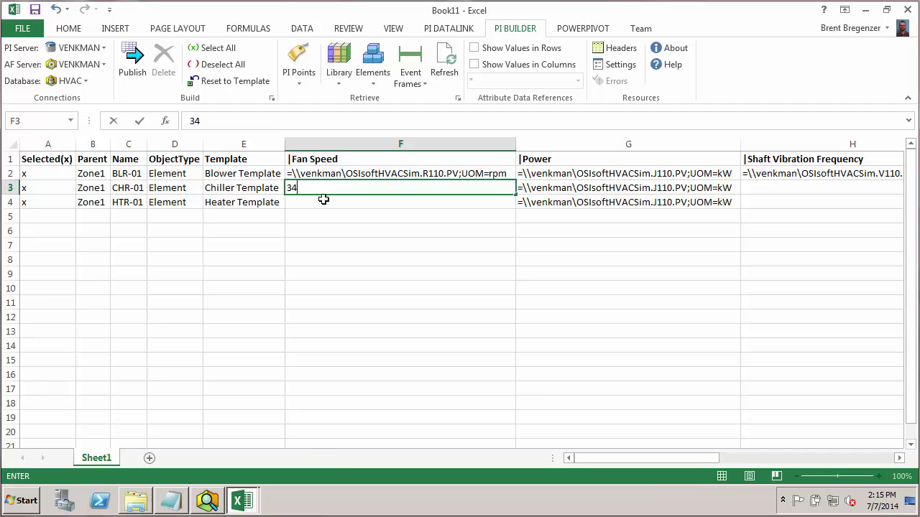
key("Return")
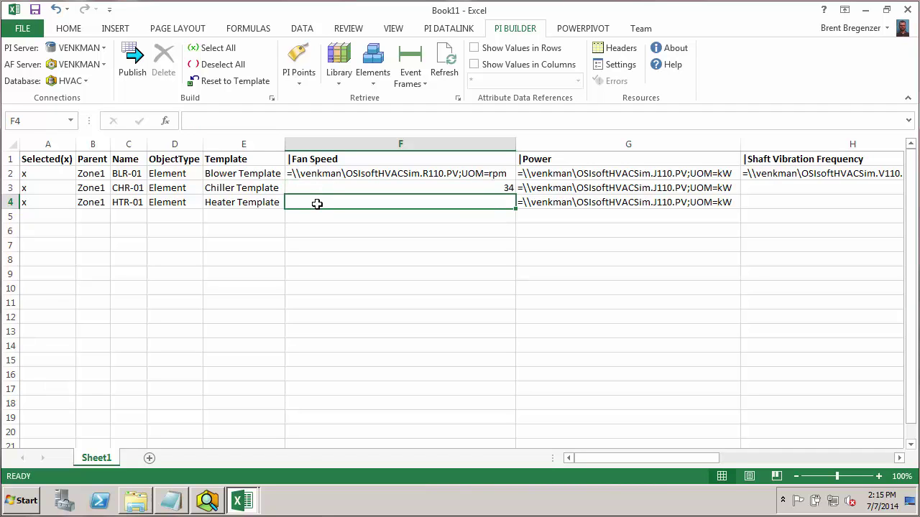
left_click(470, 190)
key("Delete")
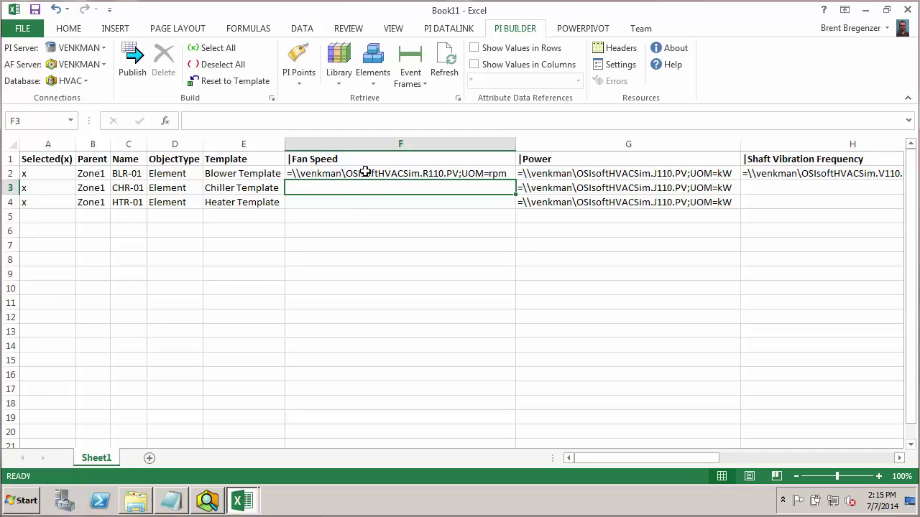
Examine the data reference strings in the Fan Speed, Power and Status columns, including their leading apostrophe and tag names
left_click(292, 174)
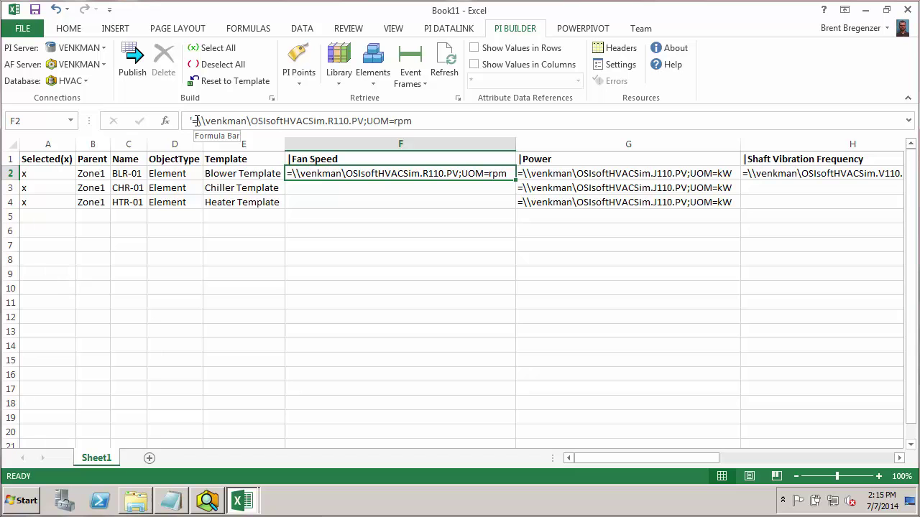
left_click(195, 121)
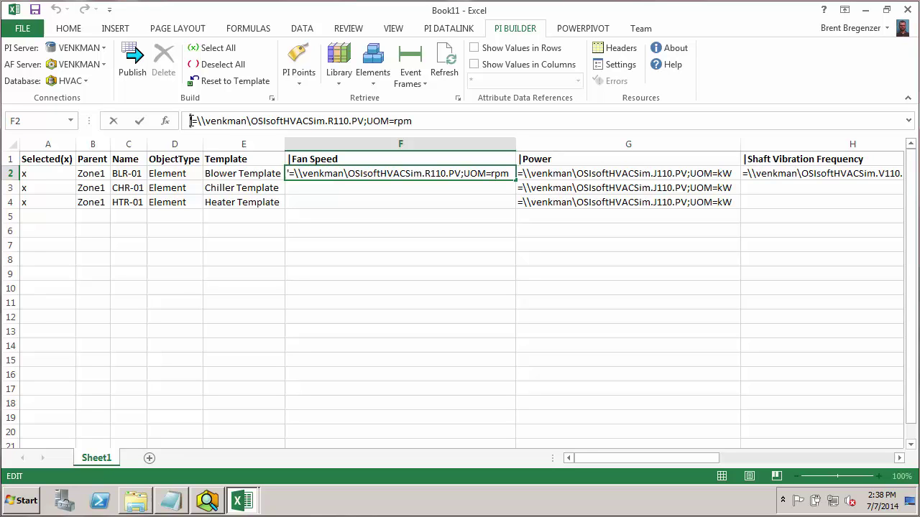
left_click(570, 167)
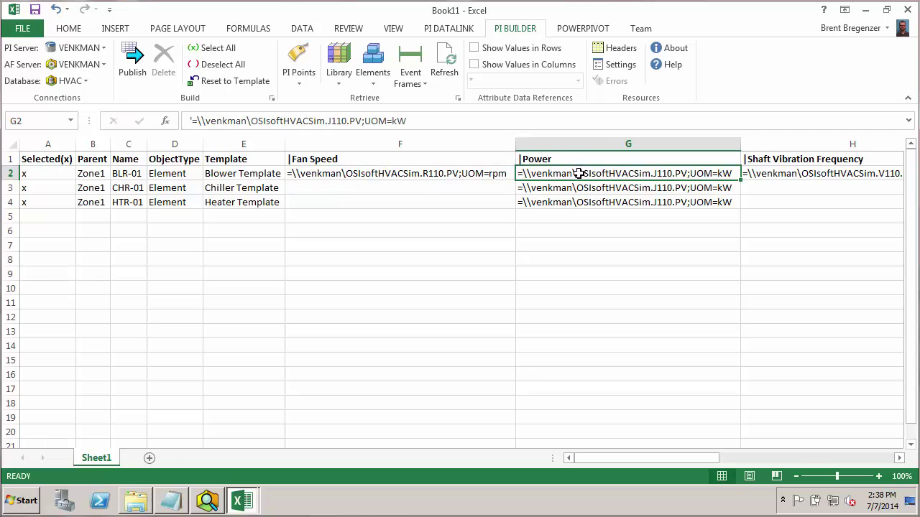
left_click_drag(580, 170, 578, 216)
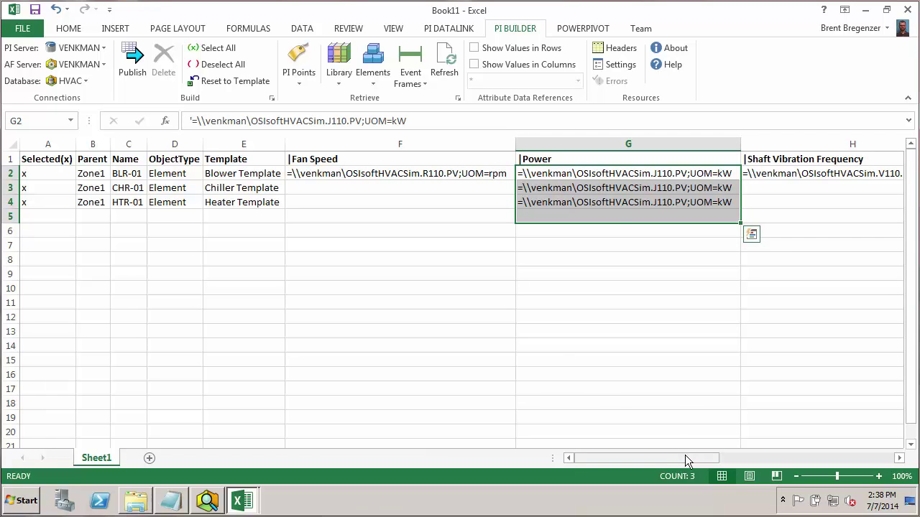
left_click_drag(684, 455, 859, 441)
left_click_drag(546, 174, 548, 202)
left_click(582, 458)
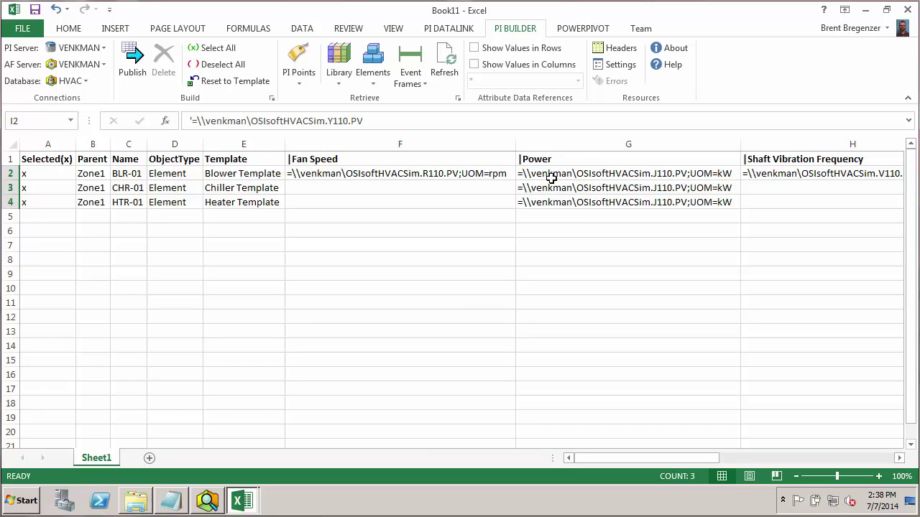
left_click(550, 177)
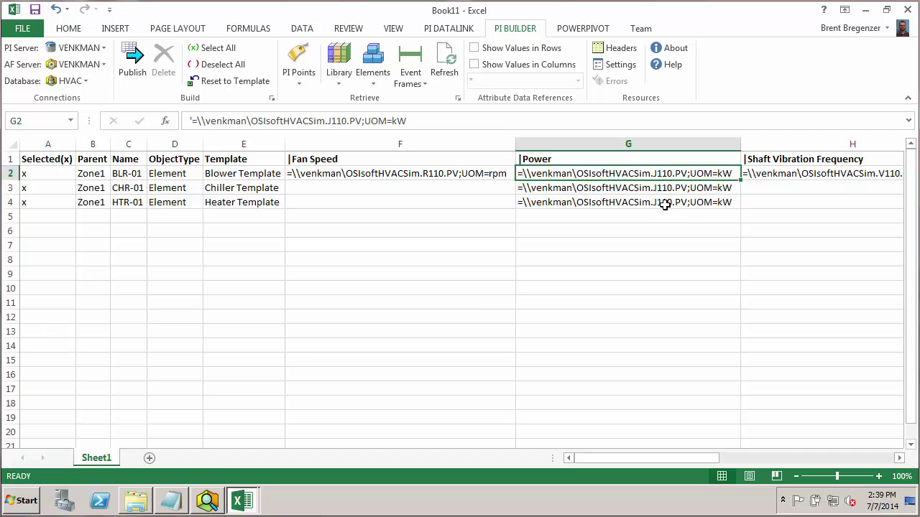
left_click(670, 186)
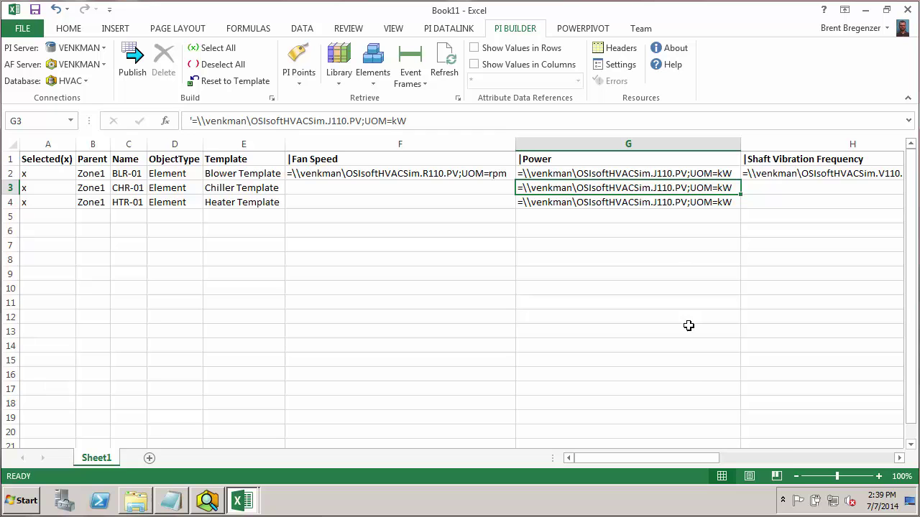
Replace all occurrences of 11 with 12 in the chiller row's Power through Status cells
left_click(897, 458)
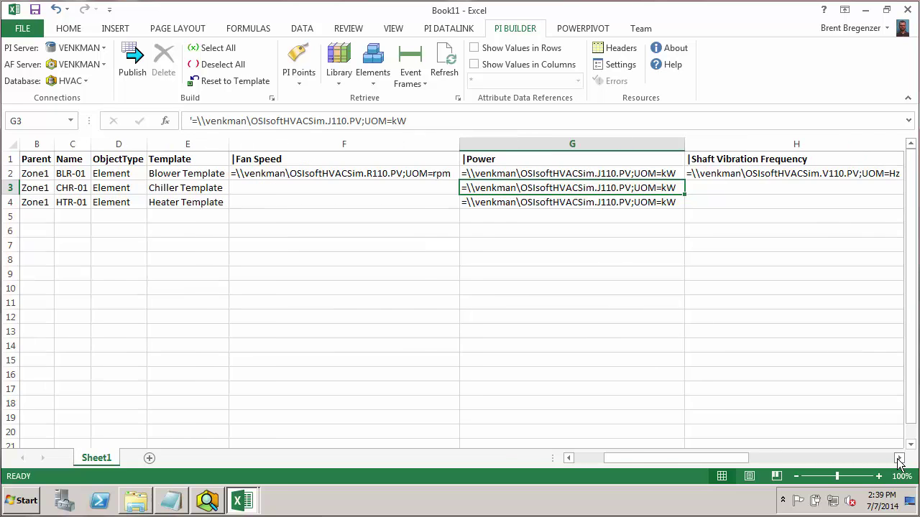
left_click(569, 458)
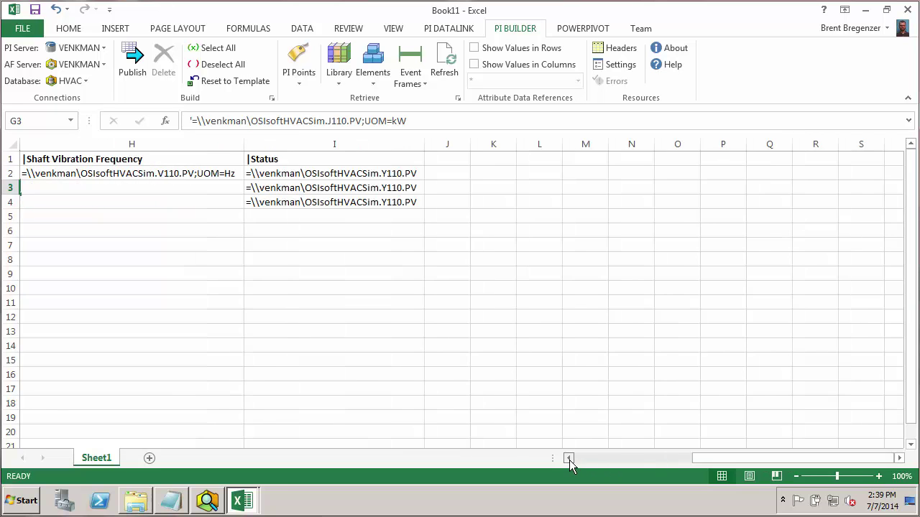
left_click(569, 458)
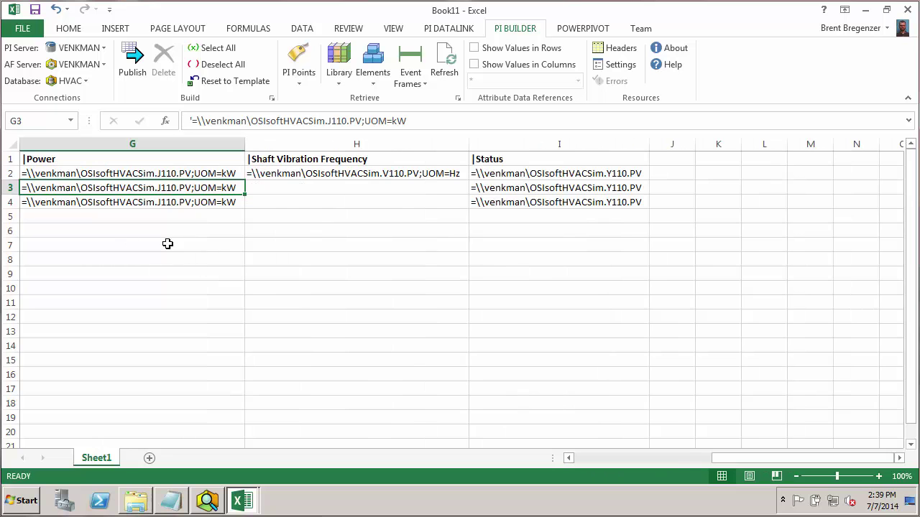
mouse_move(163, 194)
left_mouse_down()
mouse_move(158, 186)
mouse_move(569, 187)
left_mouse_up()
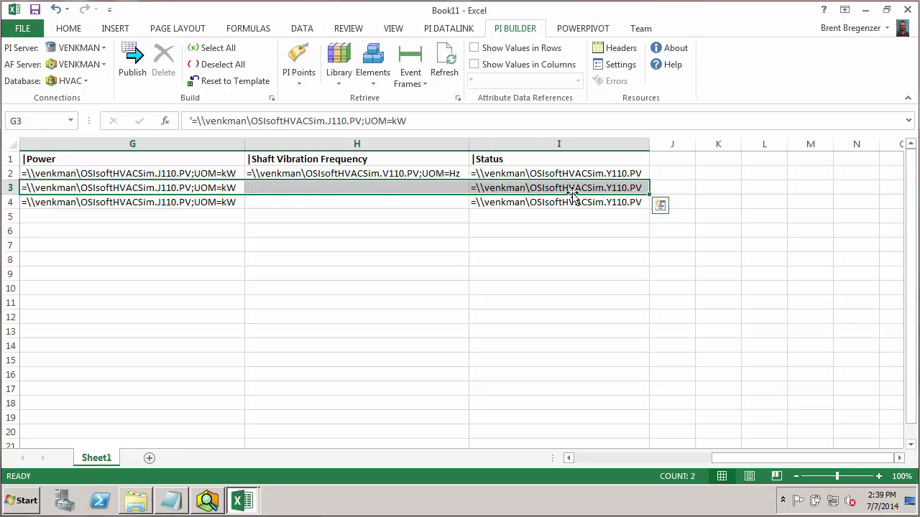
key("ctrl+h")
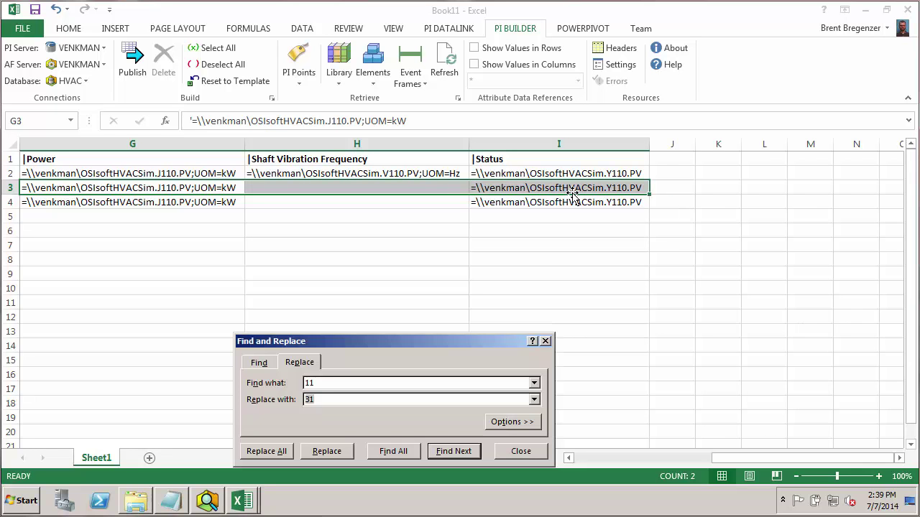
left_click_drag(403, 341, 428, 255)
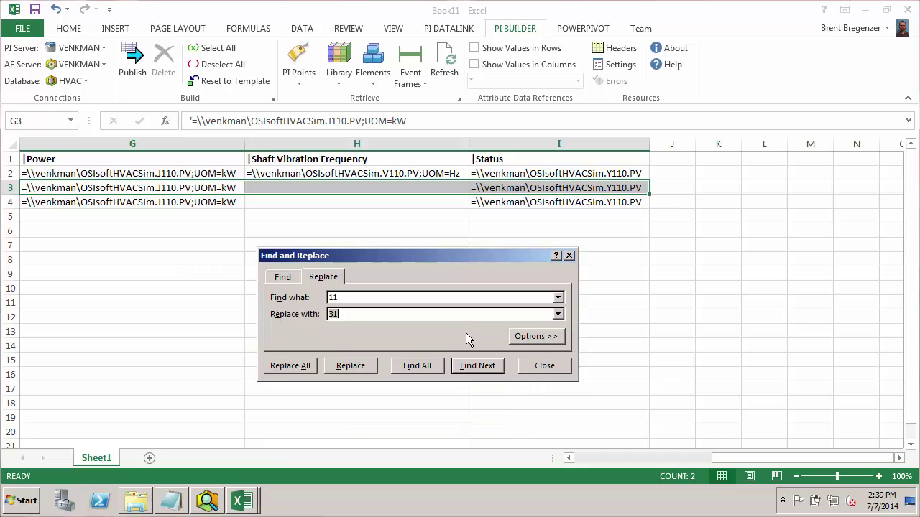
left_click(342, 317)
double_click(342, 317)
type("12")
left_click(290, 365)
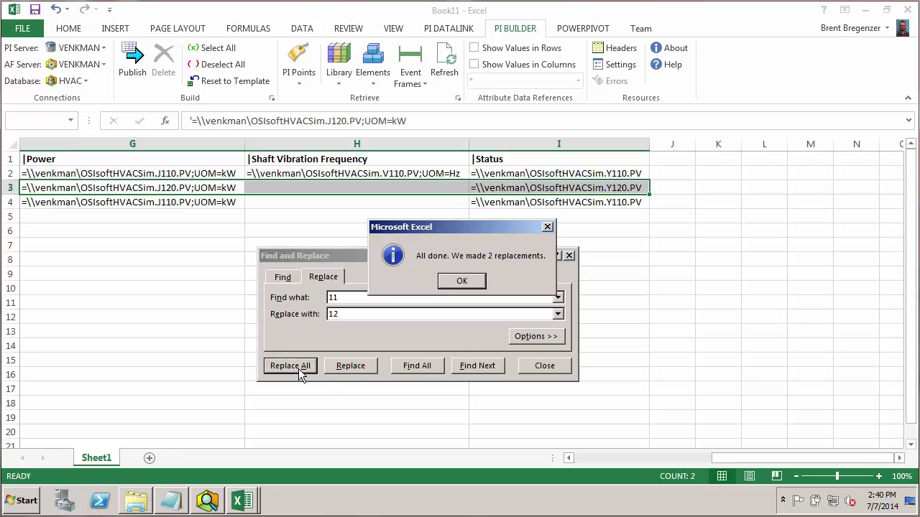
left_click(460, 284)
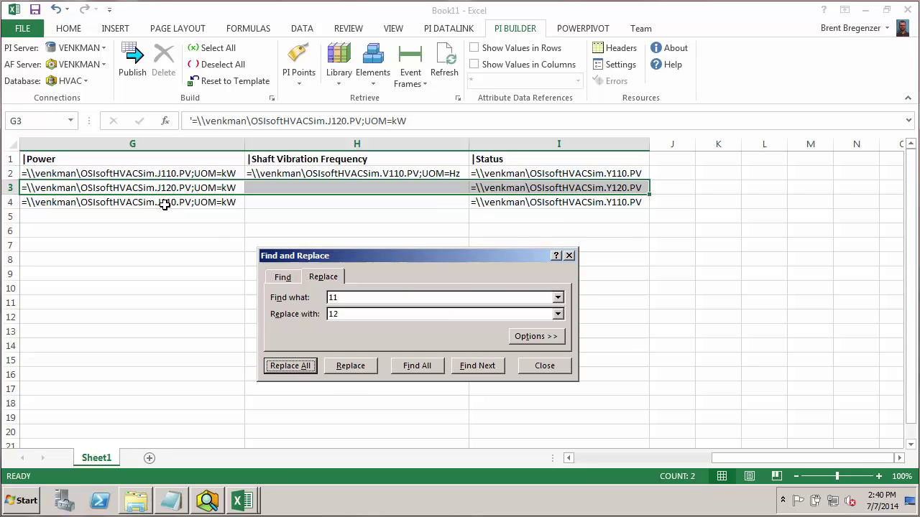
Replace all occurrences of 11 with 13 in the heater row's Power through Status cells, and close Find and Replace
left_click_drag(162, 203, 503, 202)
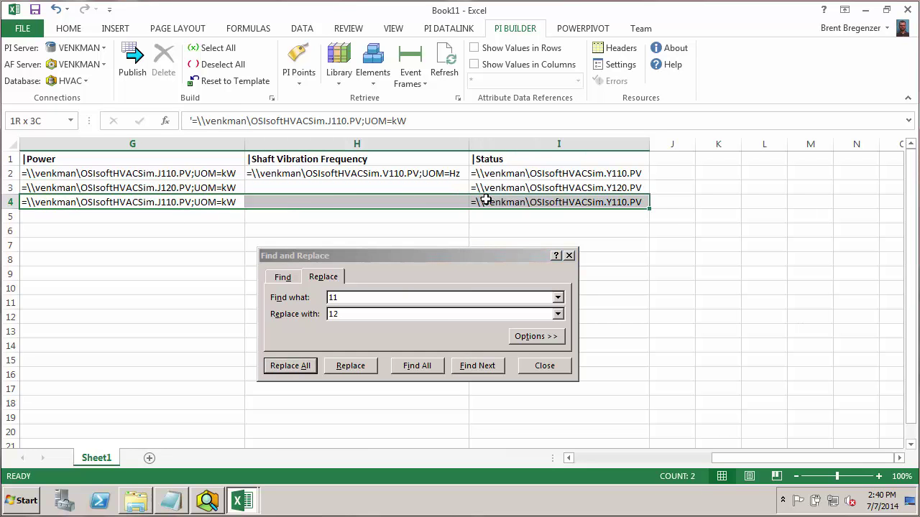
left_click(363, 311)
left_click(361, 313)
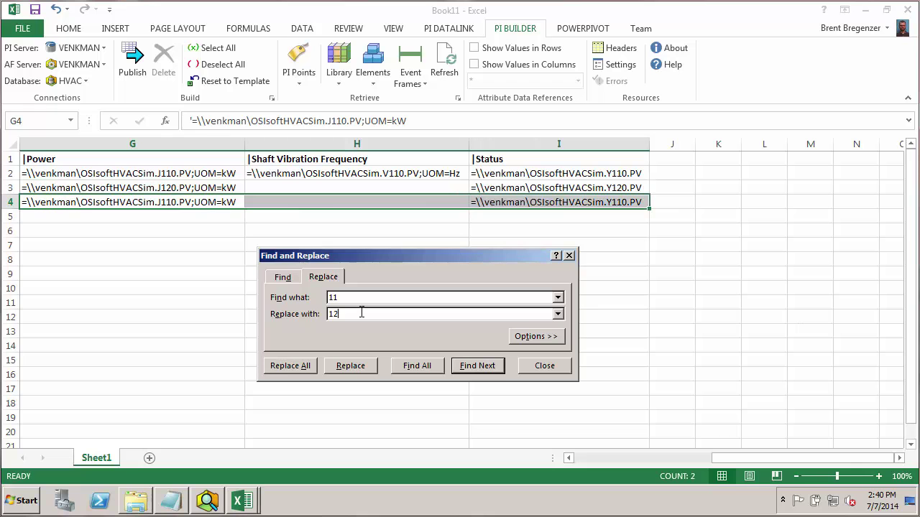
key("BackSpace")
type("3")
left_click(308, 366)
left_click(464, 284)
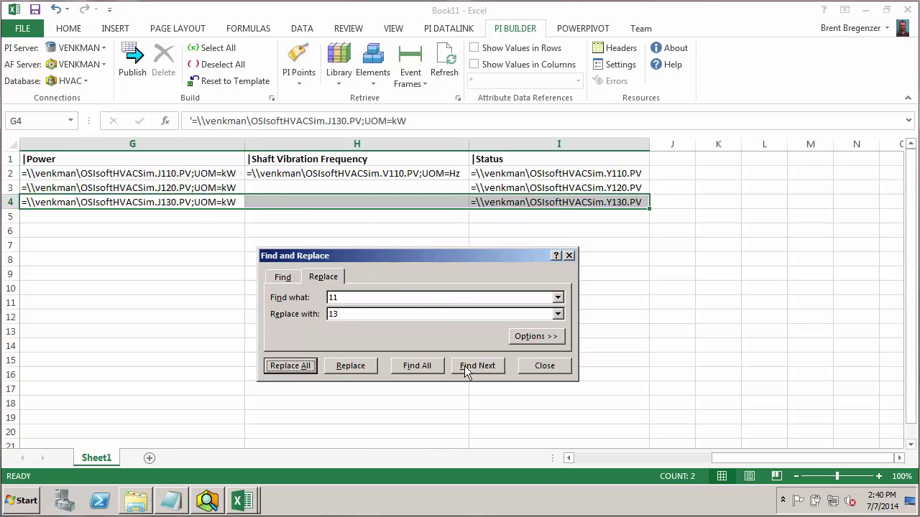
left_click(544, 367)
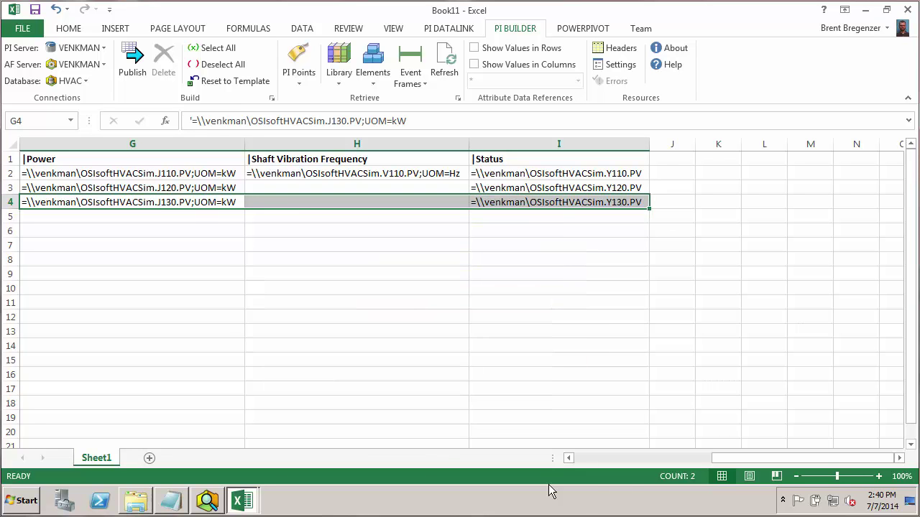
Copy the three Zone1 element rows across all columns and paste them directly below, starting at cell A5
left_click(582, 459)
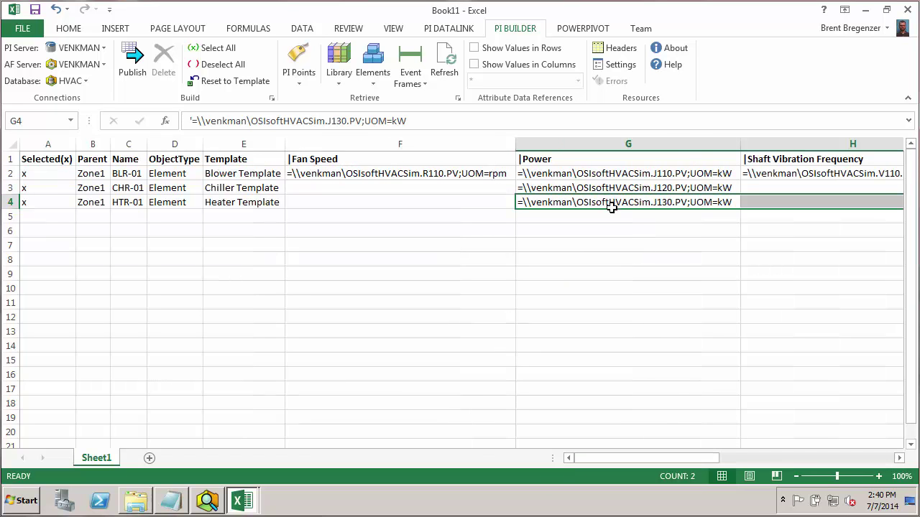
left_click(638, 188)
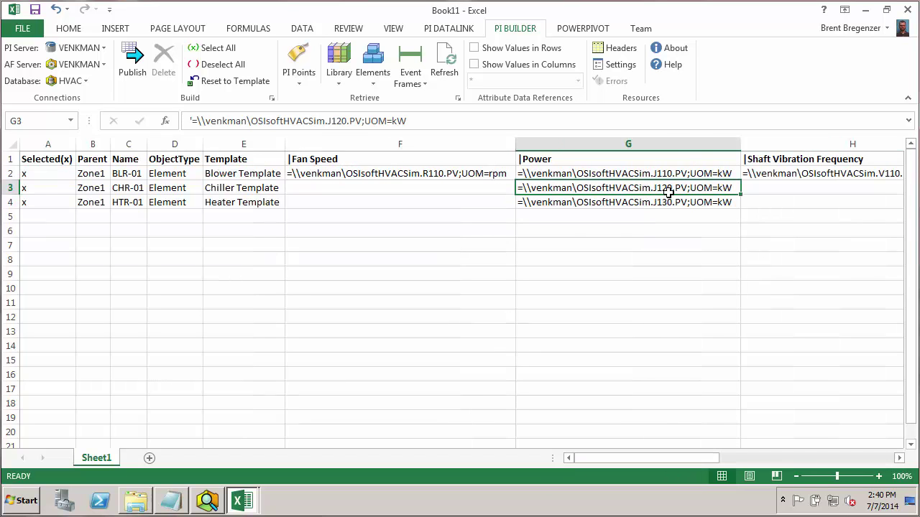
left_click(662, 206)
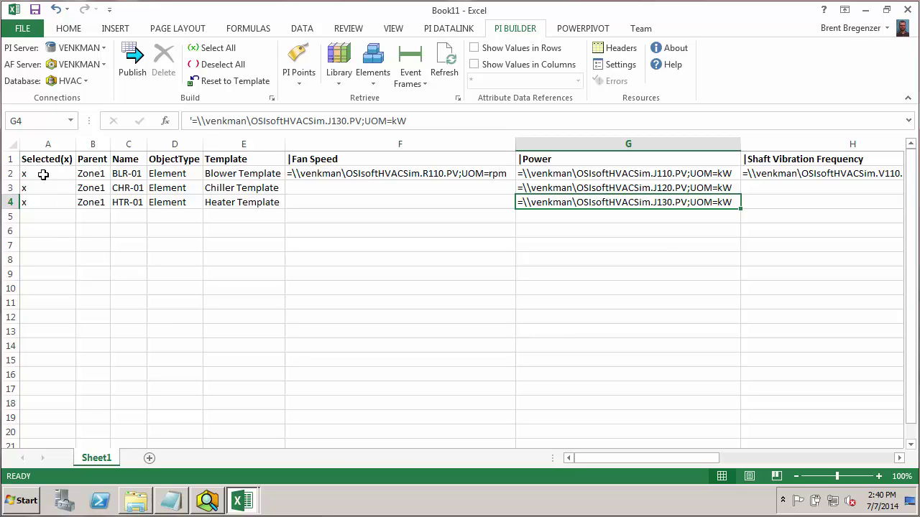
left_click_drag(44, 174, 44, 199)
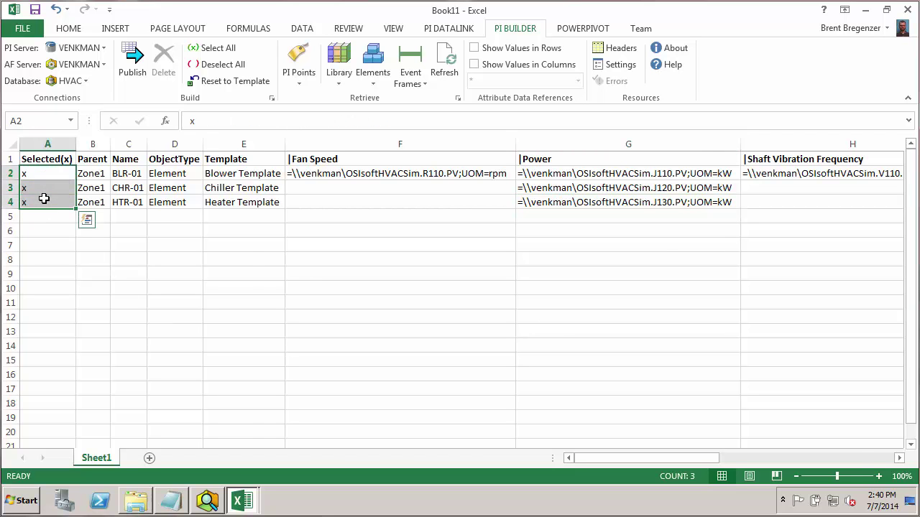
key("ctrl+shift+Right")
key("ctrl+c")
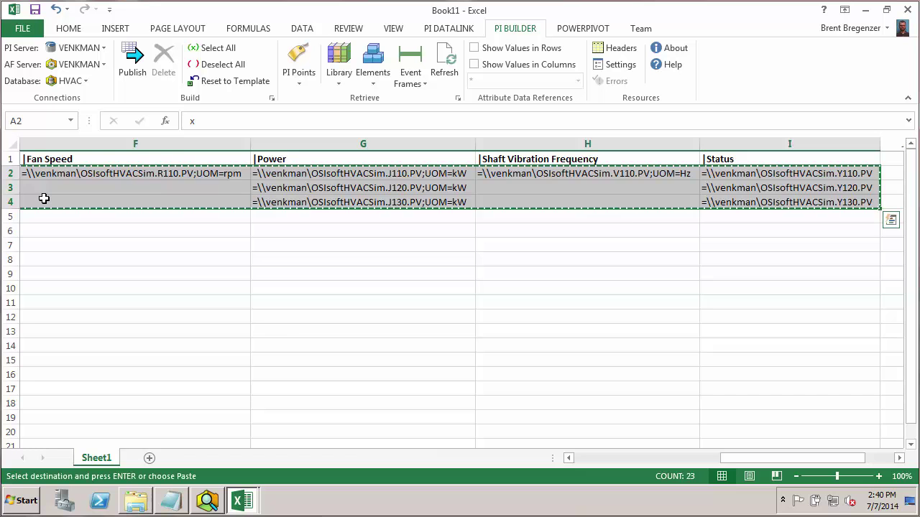
key("Down")
key("Down")
key("Down")
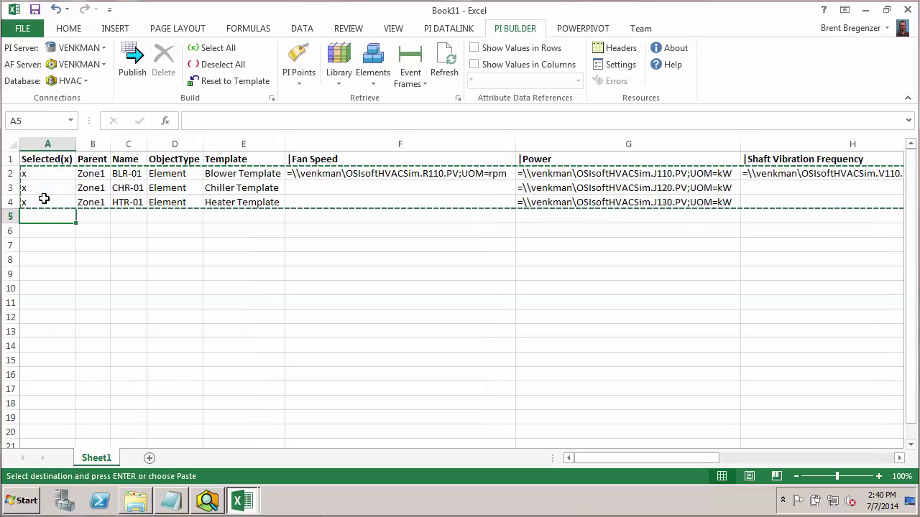
key("ctrl+v")
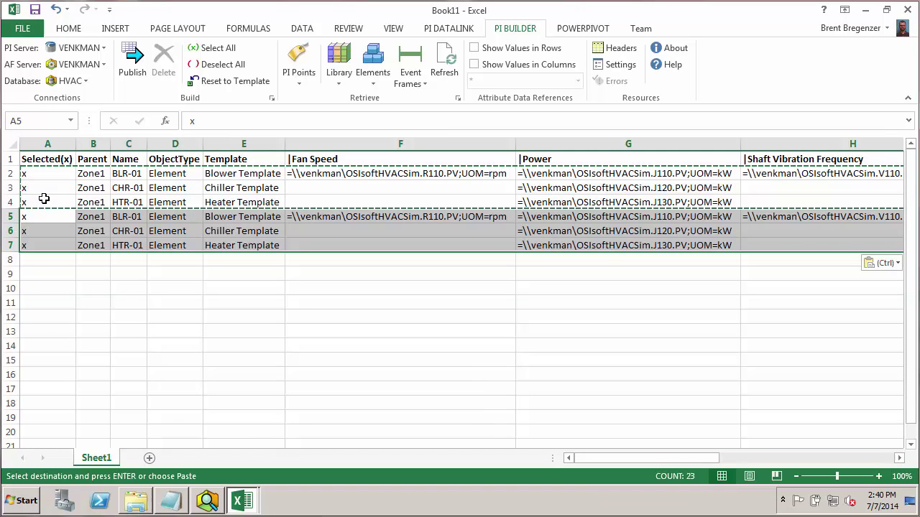
Paste the three copied Zone1 element rows again directly below the first duplicate, starting at cell A8
key("Down")
key("Down")
key("Down")
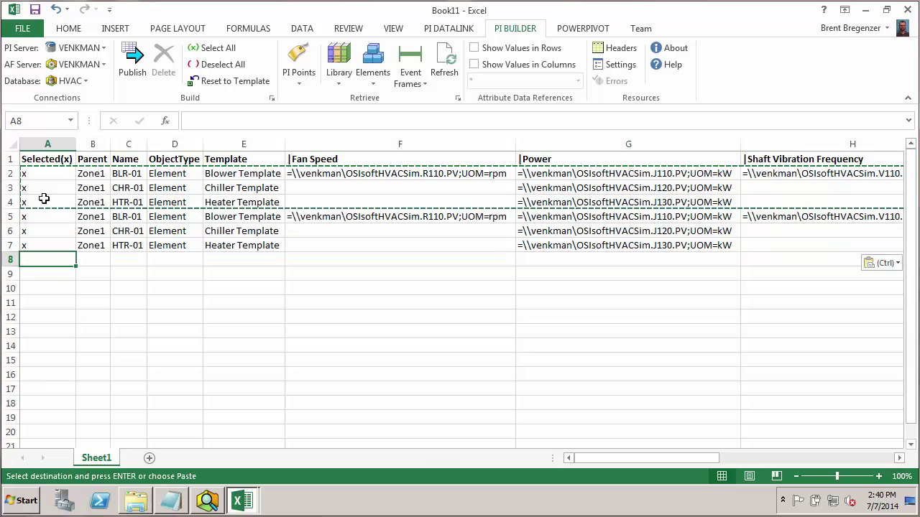
key("ctrl+v")
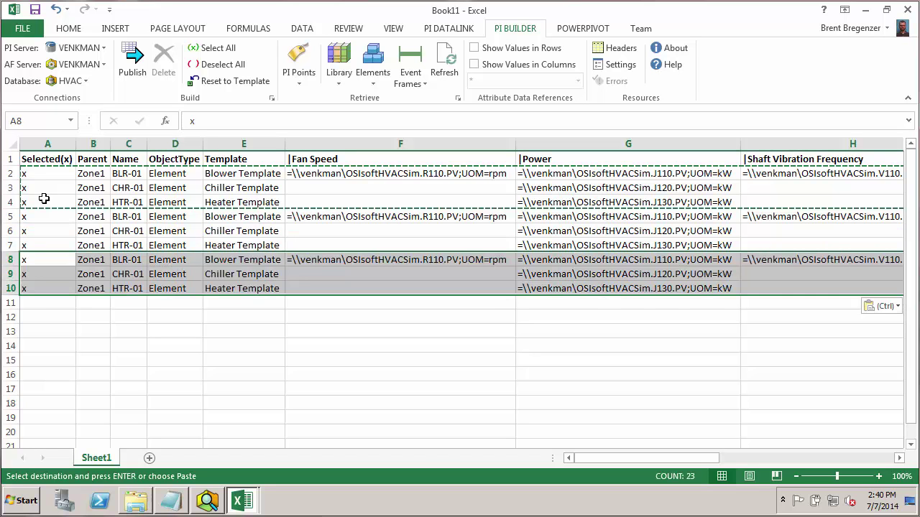
left_click(90, 217)
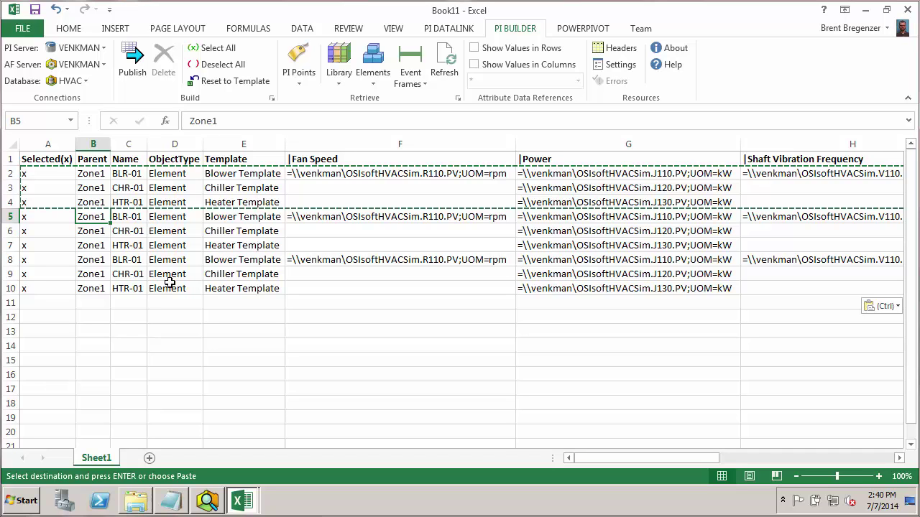
left_click_drag(109, 221, 129, 245)
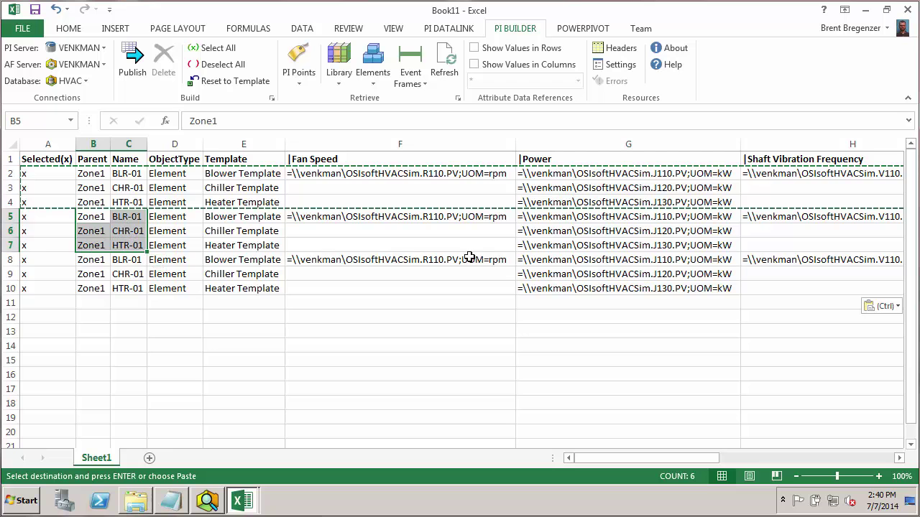
left_click(589, 232)
left_click_drag(590, 232, 589, 245)
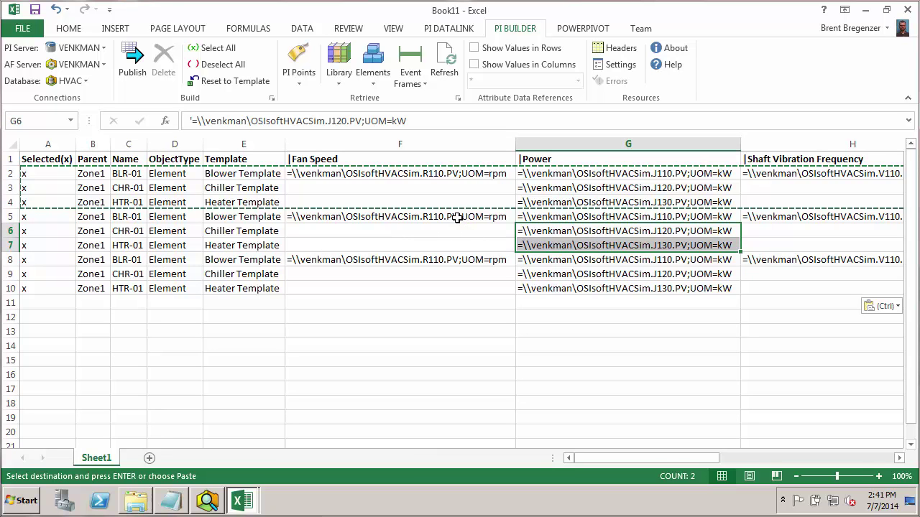
left_click_drag(455, 212, 554, 214)
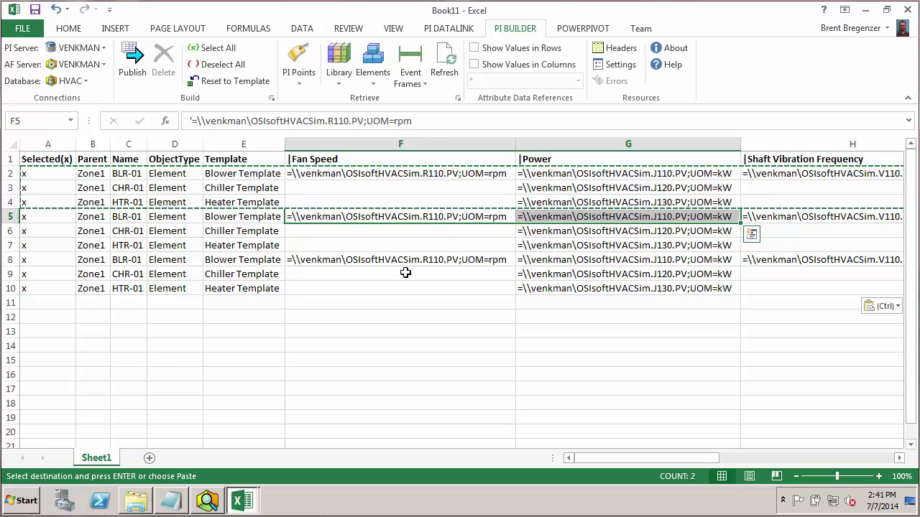
Replace all occurrences of 11 with 21 in the Fan Speed through Status cells of the row 5 blower
left_click(328, 217)
left_click_drag(534, 213, 365, 218)
key("ctrl+v")
left_click(596, 228)
key("ctrl+h")
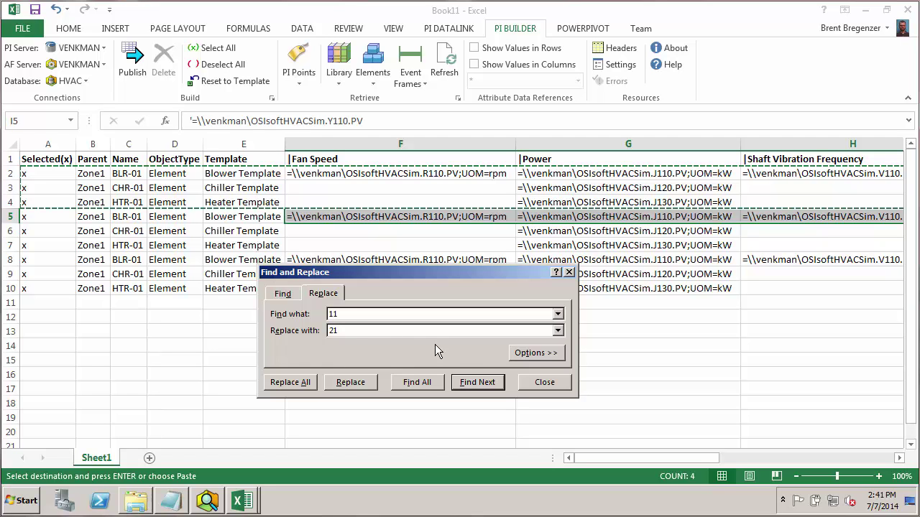
left_click(314, 388)
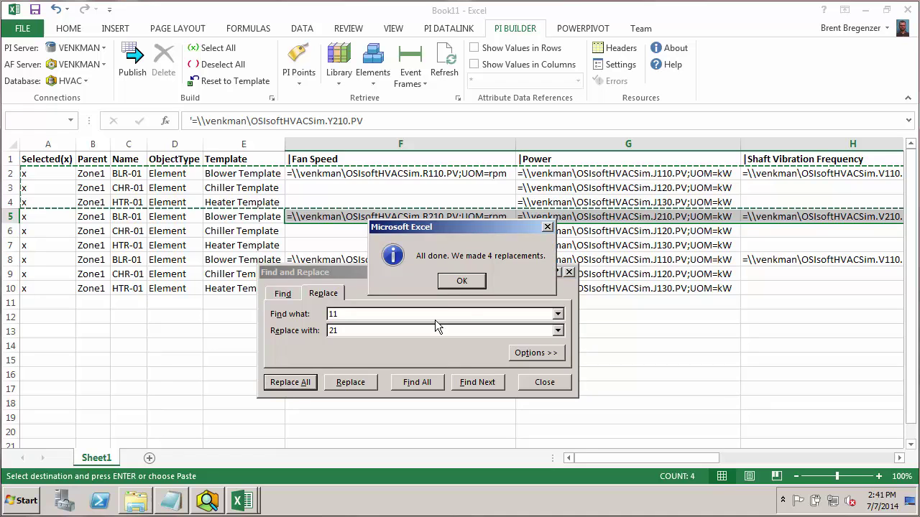
left_click(462, 281)
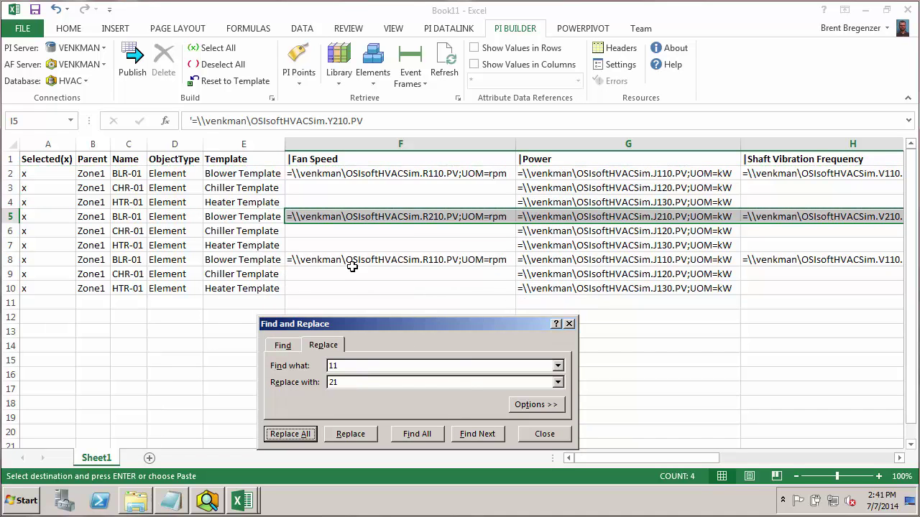
Replace all occurrences of 11 with 31 in the Fan Speed through Status cells of the row 8 blower
left_click(303, 259)
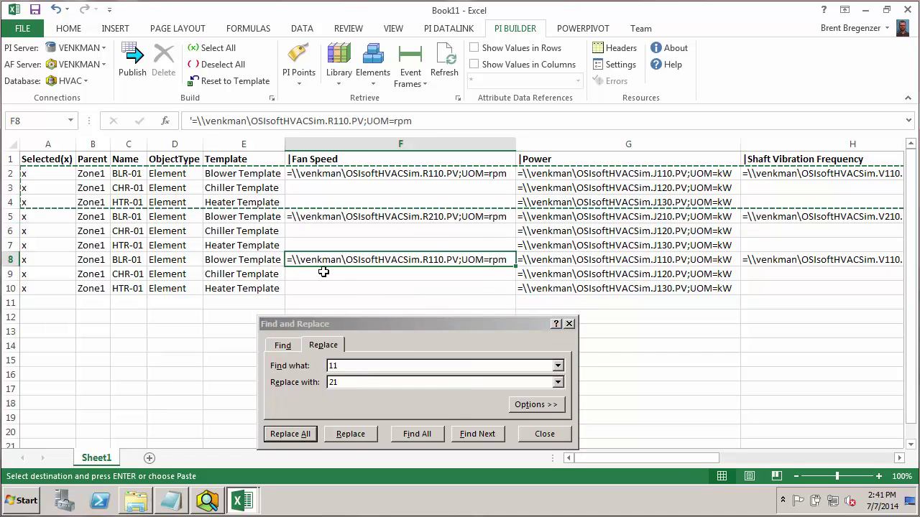
key("ctrl+shift+Right")
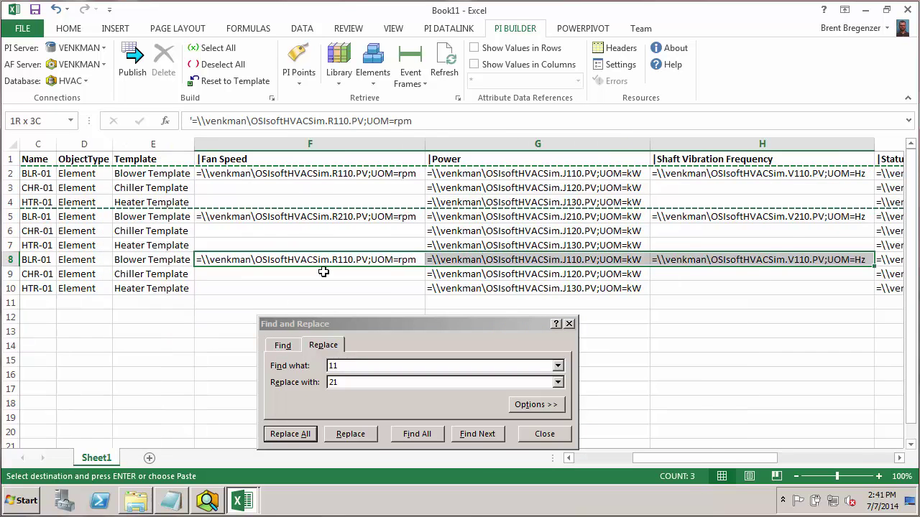
left_click(345, 382)
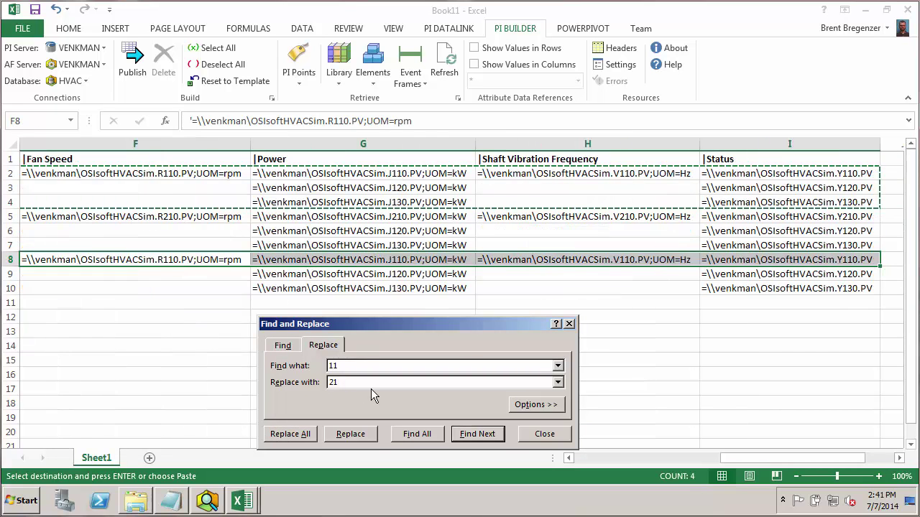
key("Delete")
type("3")
left_click(285, 434)
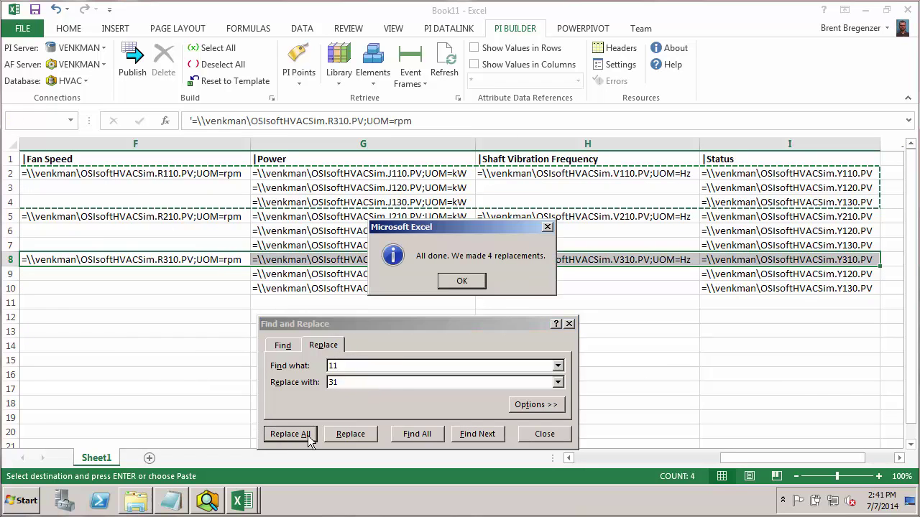
left_click(461, 287)
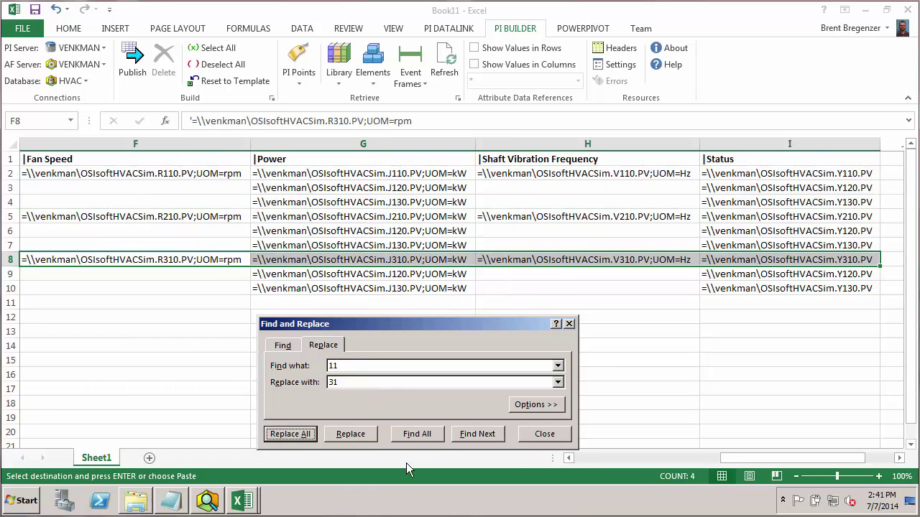
Replace all occurrences of 1 with 2 in the Parent and Name cells of rows 5–7 and the Power and Status cells of rows 6–7
left_click(582, 459)
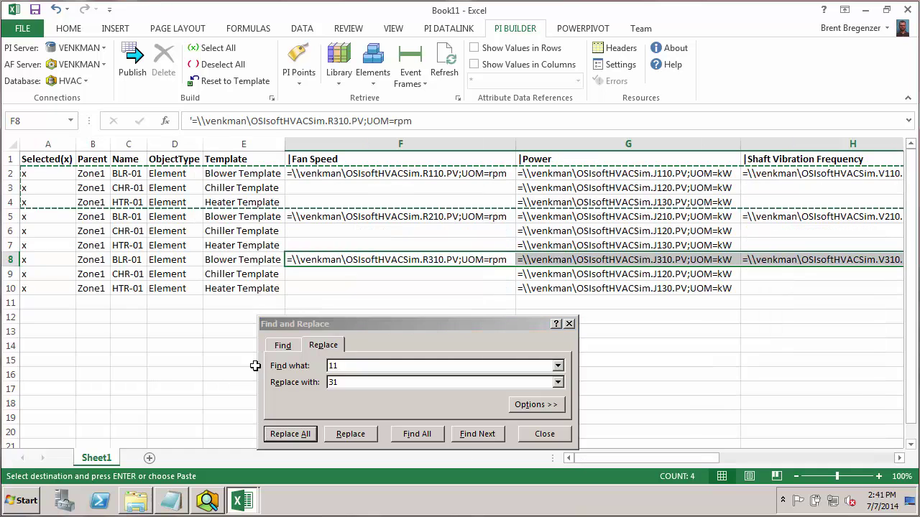
left_click_drag(90, 219, 136, 245)
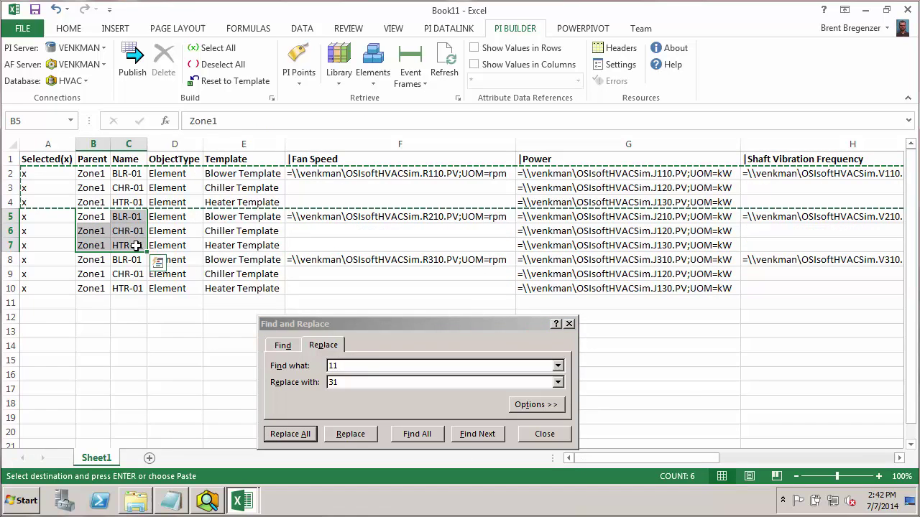
left_click(568, 234, "ctrl")
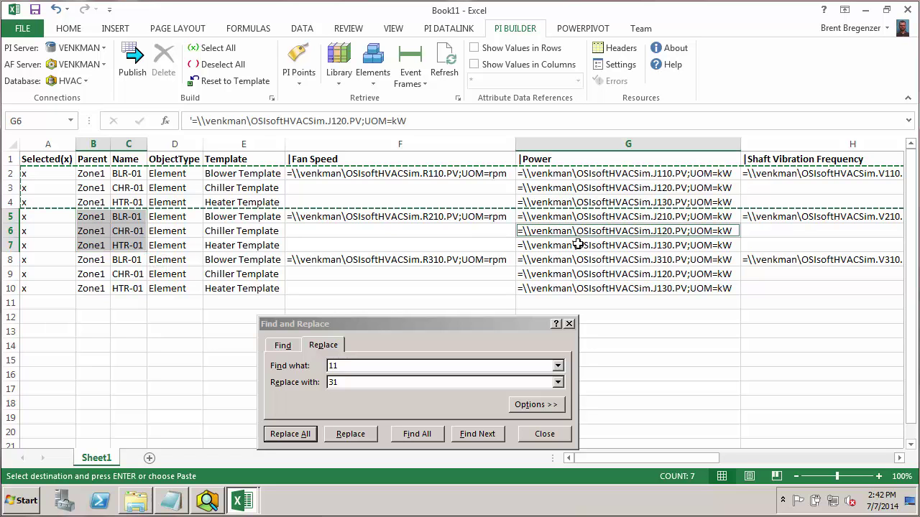
left_click(578, 245, "ctrl")
left_click(899, 458)
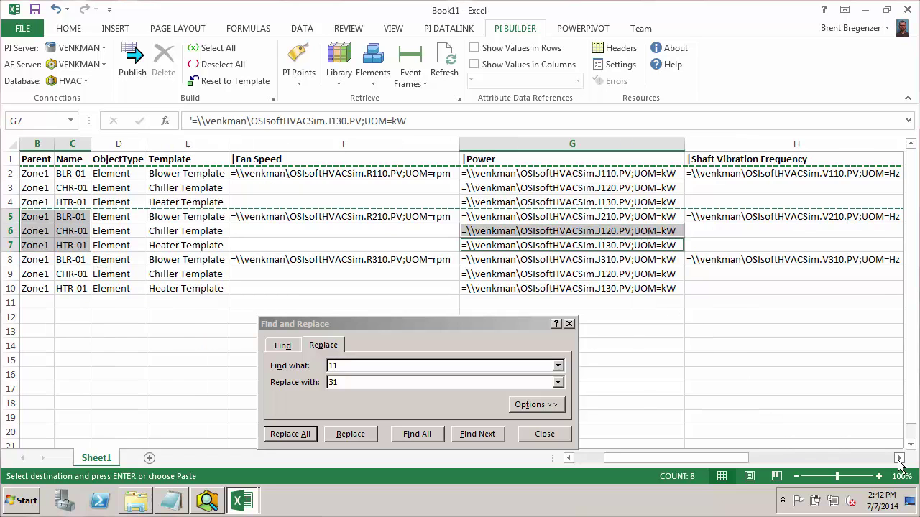
left_click(898, 457)
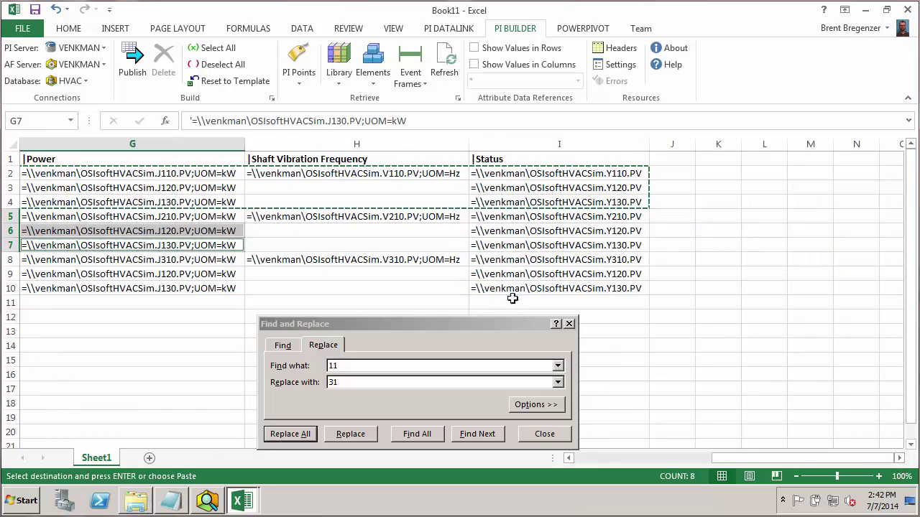
left_click(512, 231, "ctrl")
left_click(511, 245, "ctrl")
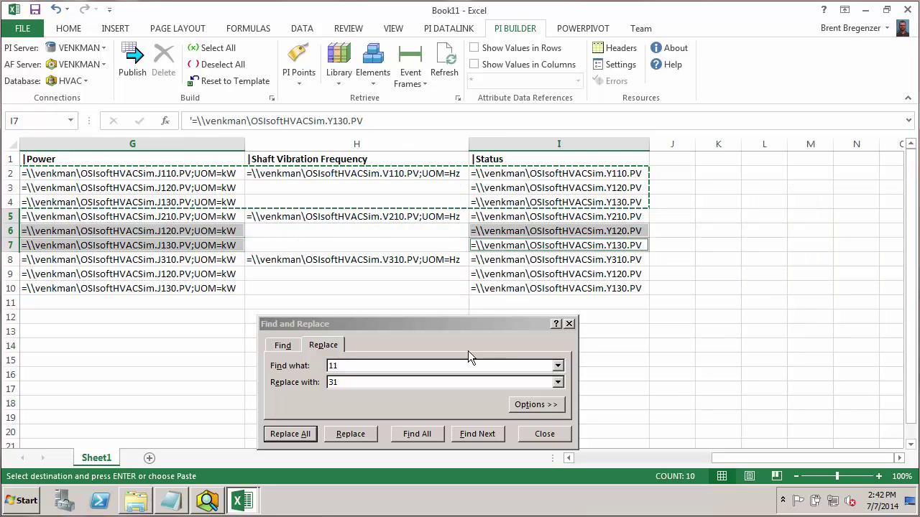
left_click(347, 366)
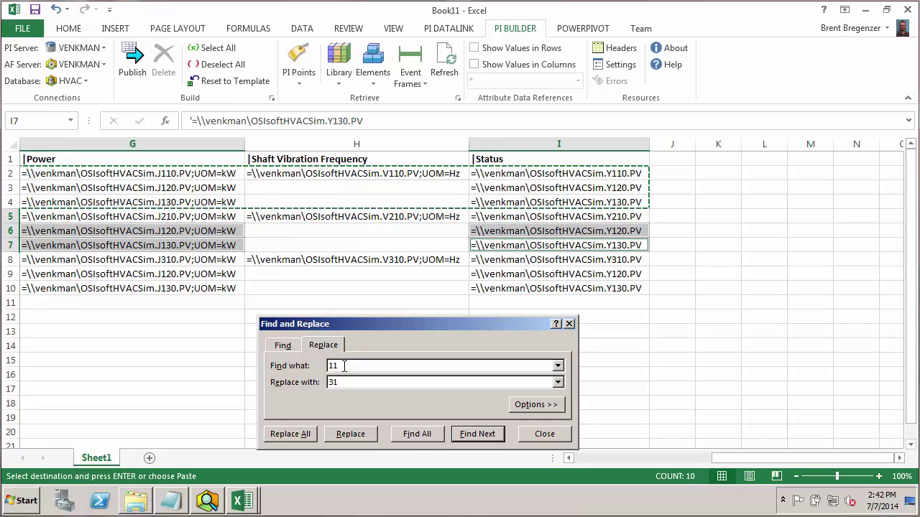
key("Tab")
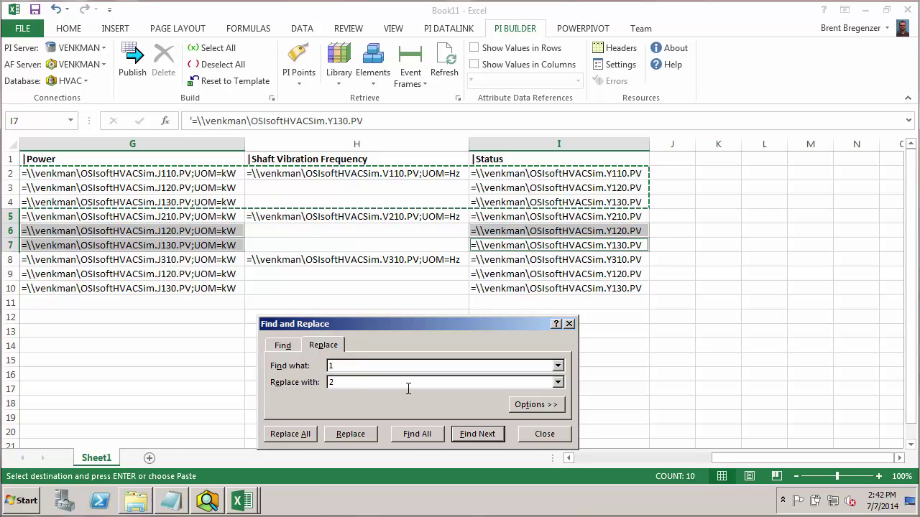
left_click(293, 435)
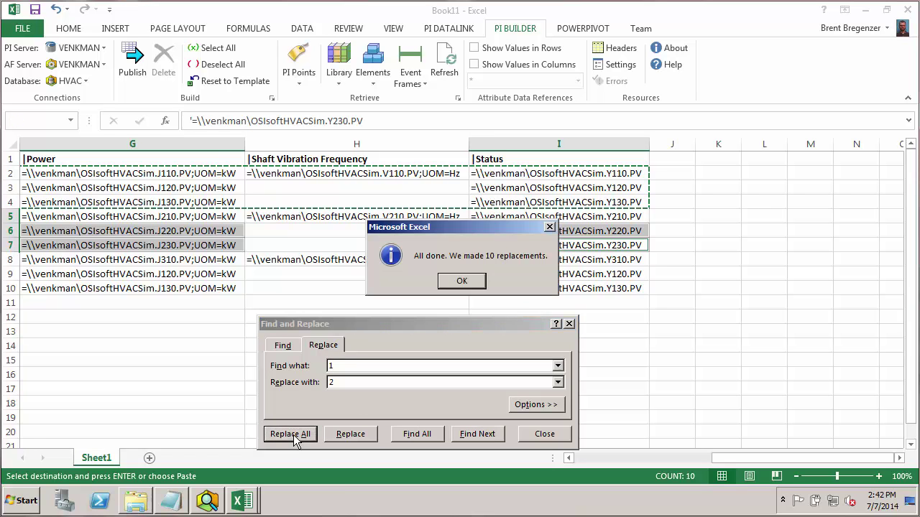
left_click(460, 282)
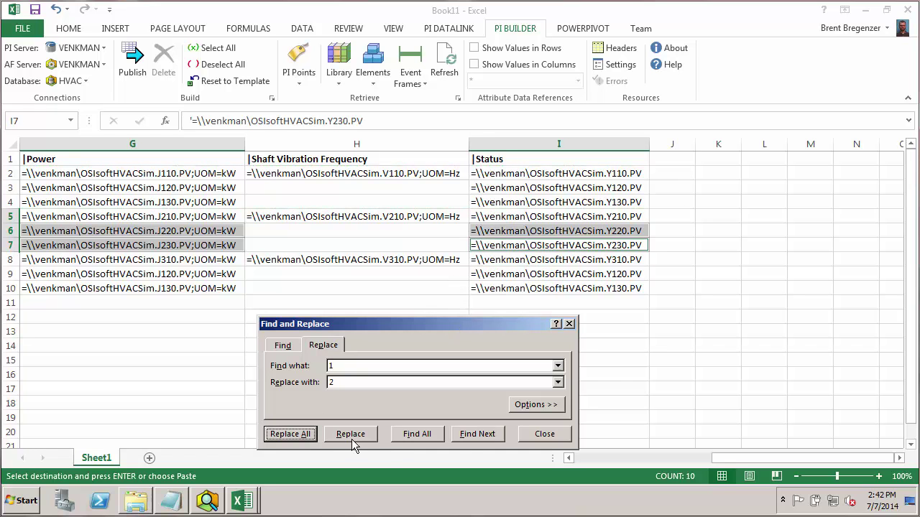
left_click(189, 464)
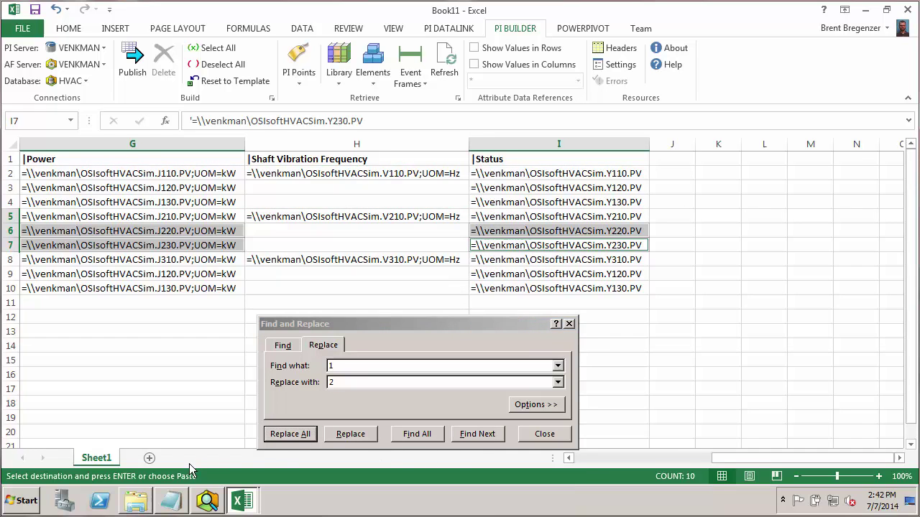
Replace all 1s with 3 in rows 8–10's Parent and Name cells and rows 9–10's Power and Status cells, and close Find and Replace
left_click(587, 459)
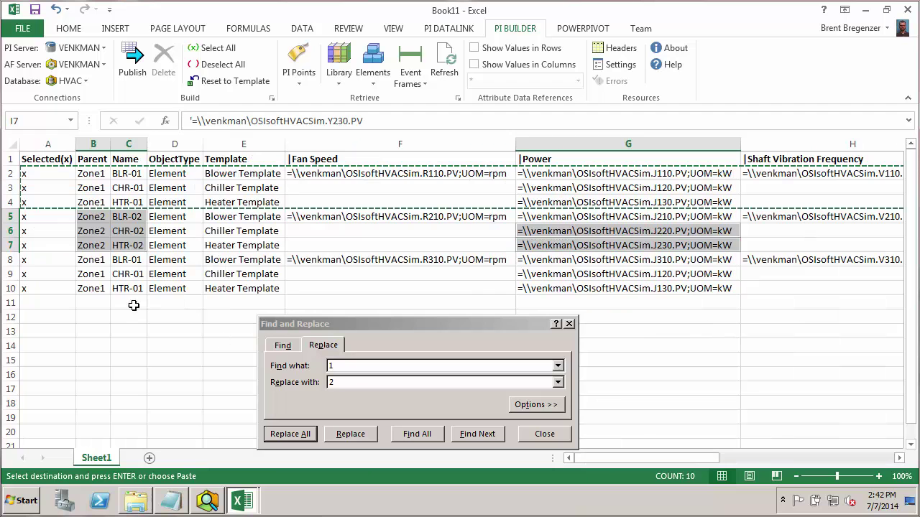
left_click_drag(101, 263, 122, 287)
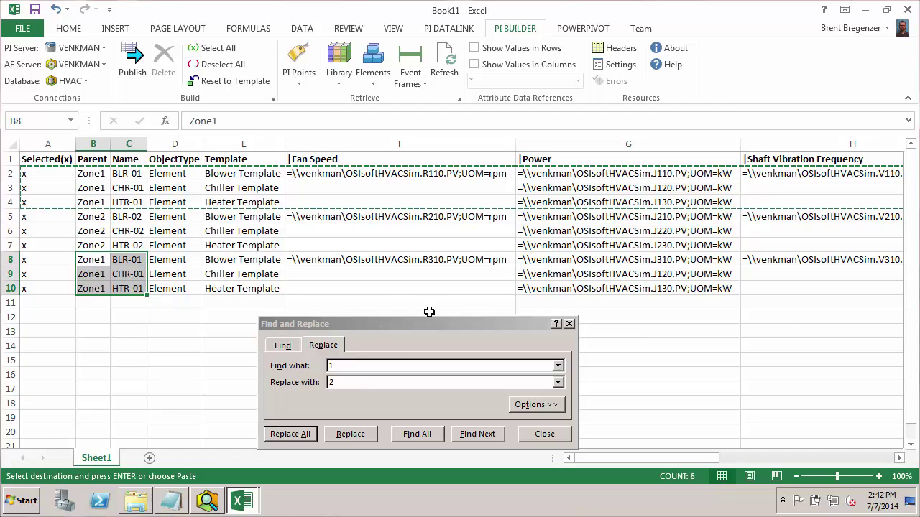
left_click_drag(544, 277, 549, 291)
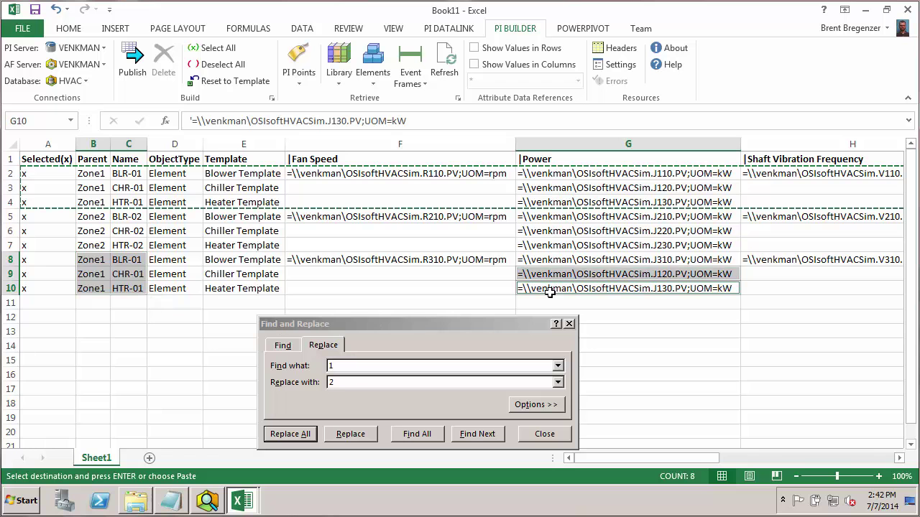
left_click(899, 458)
left_click(898, 458)
left_click(898, 458)
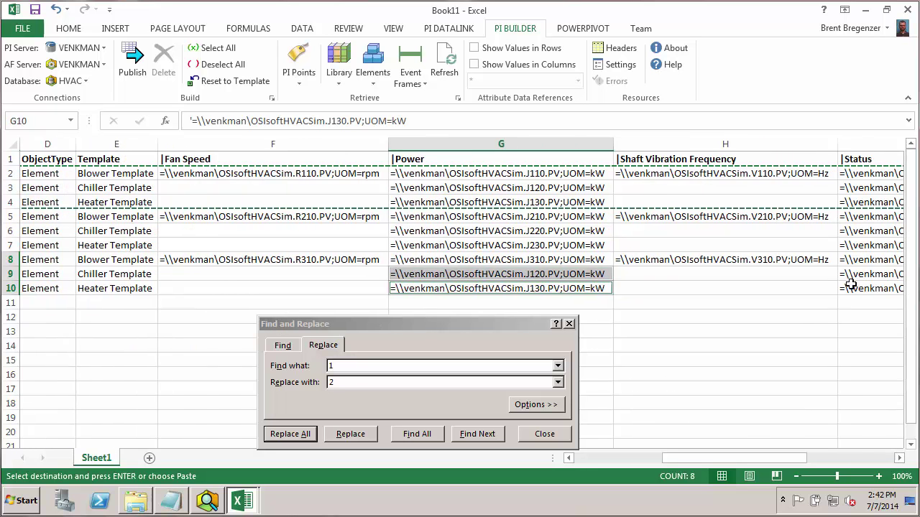
left_click(858, 275, "ctrl")
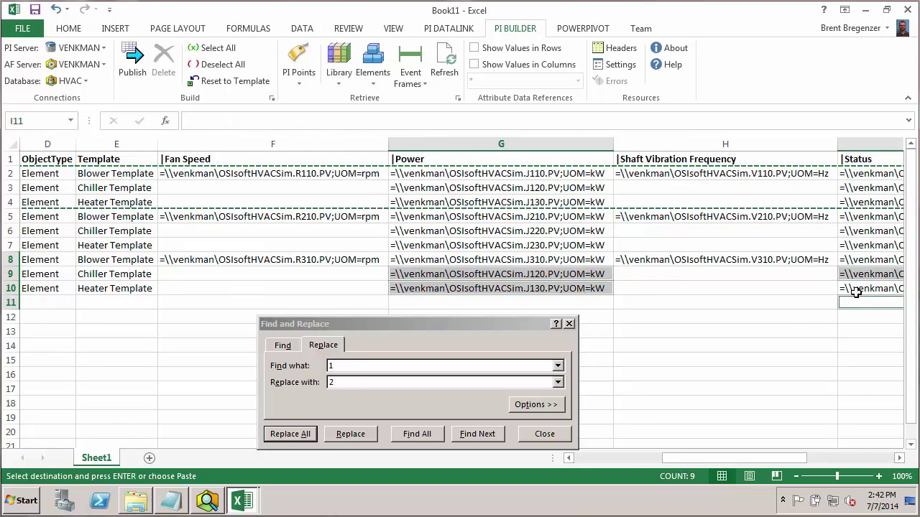
mouse_move(856, 290)
left_mouse_down()
mouse_move(858, 309)
mouse_move(855, 291)
left_mouse_up()
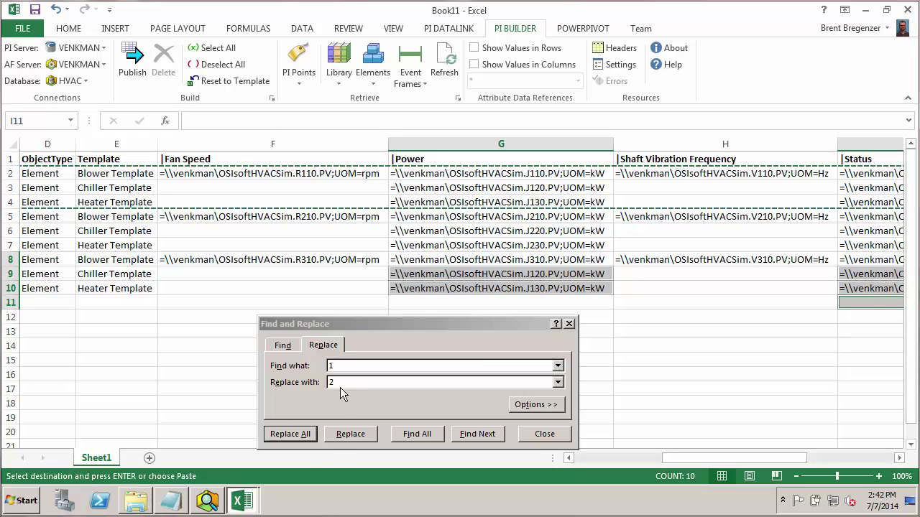
left_click(308, 383)
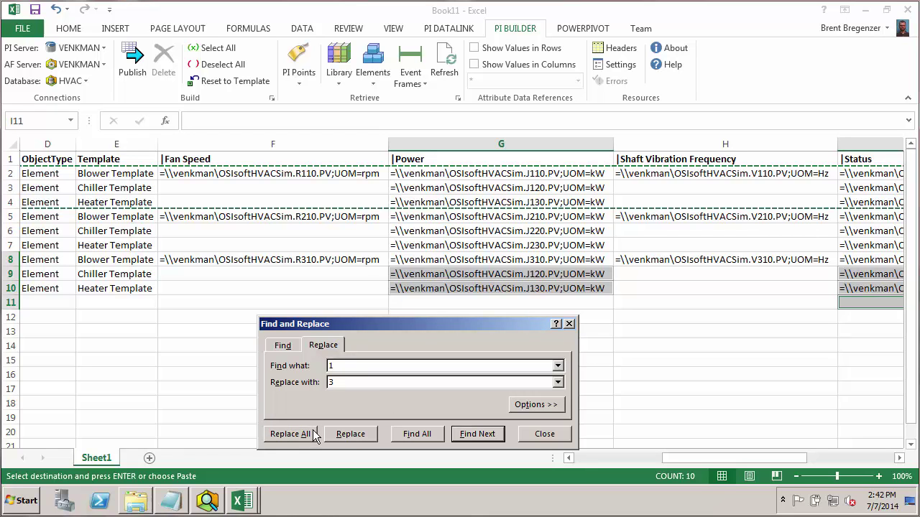
left_click(292, 437)
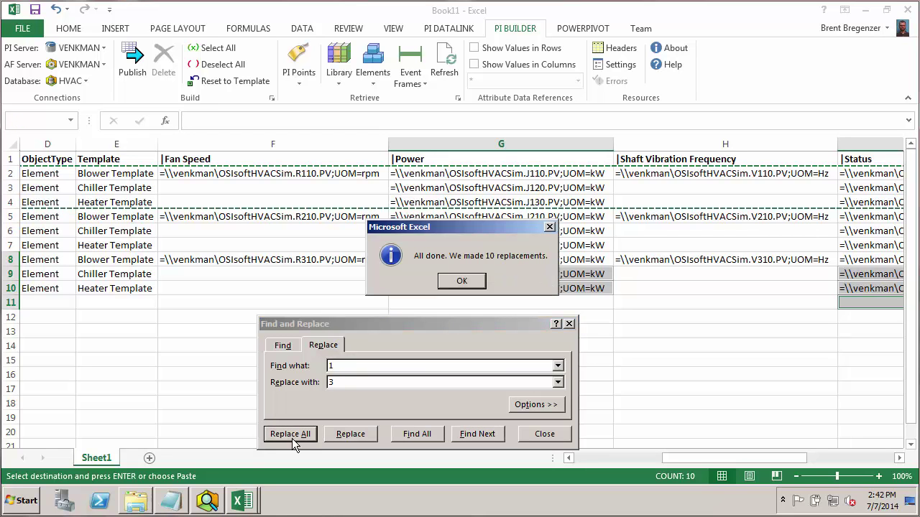
left_click(449, 284)
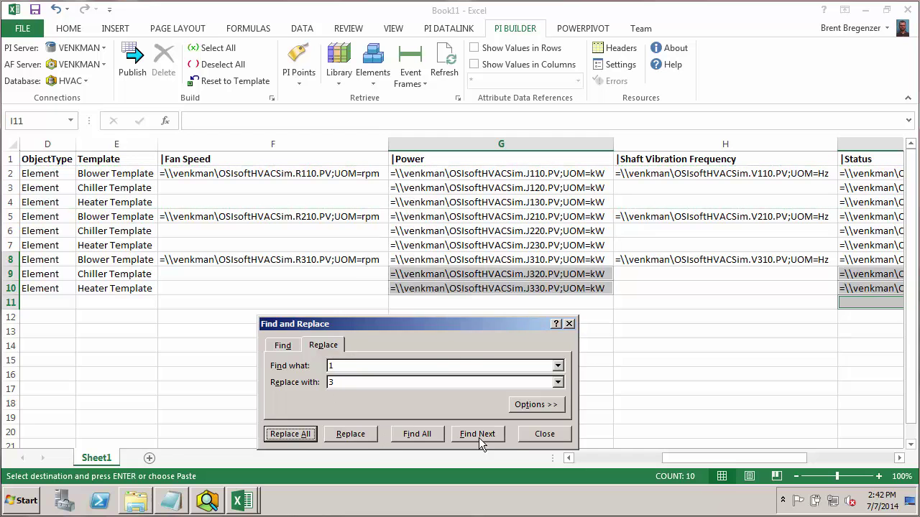
left_click(533, 435)
left_click(577, 456)
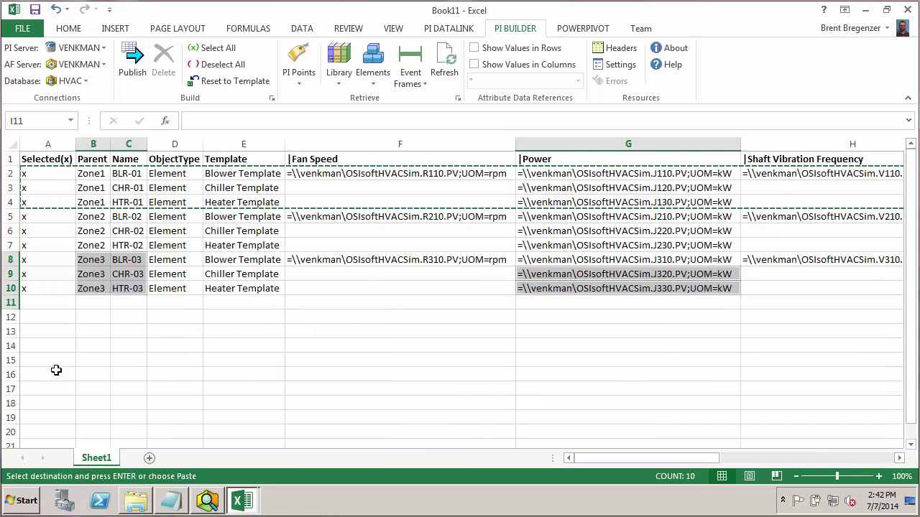
Check the renumbered Parent, Name, Fan Speed and Status cells of the Zone2 and Zone3 rows 5–10
left_click_drag(95, 218, 92, 287)
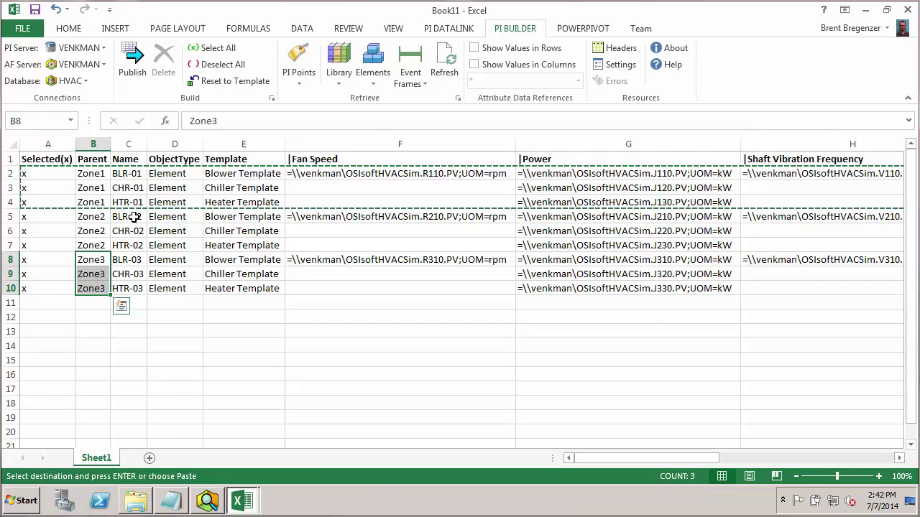
left_click_drag(128, 217, 133, 288)
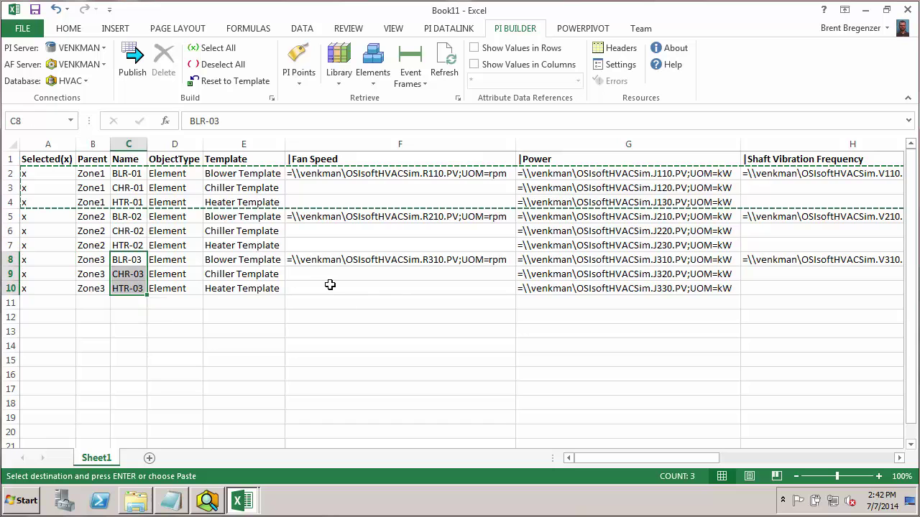
left_click(441, 219)
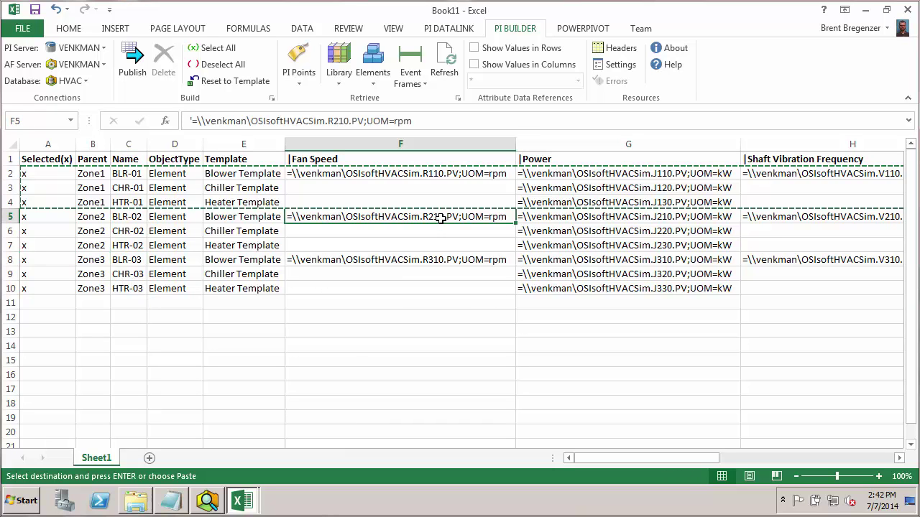
left_click(452, 259)
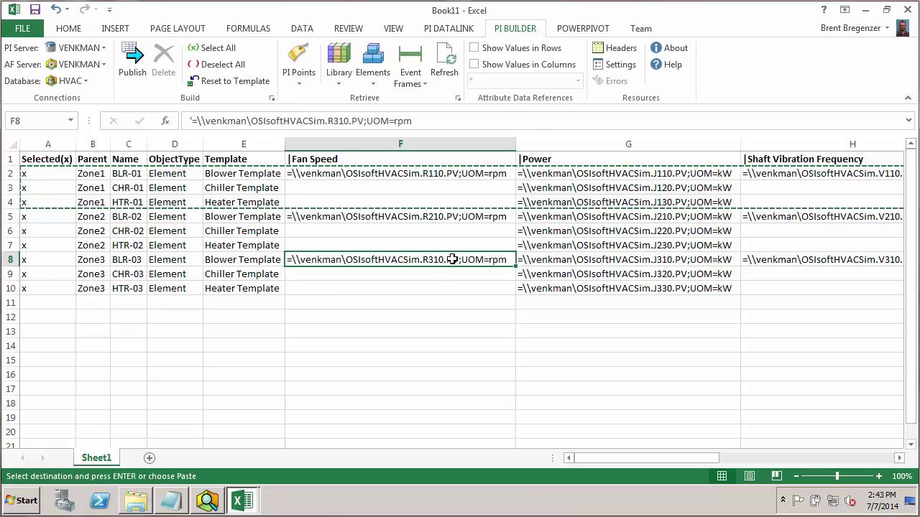
left_click_drag(457, 220, 597, 244)
left_click(539, 220)
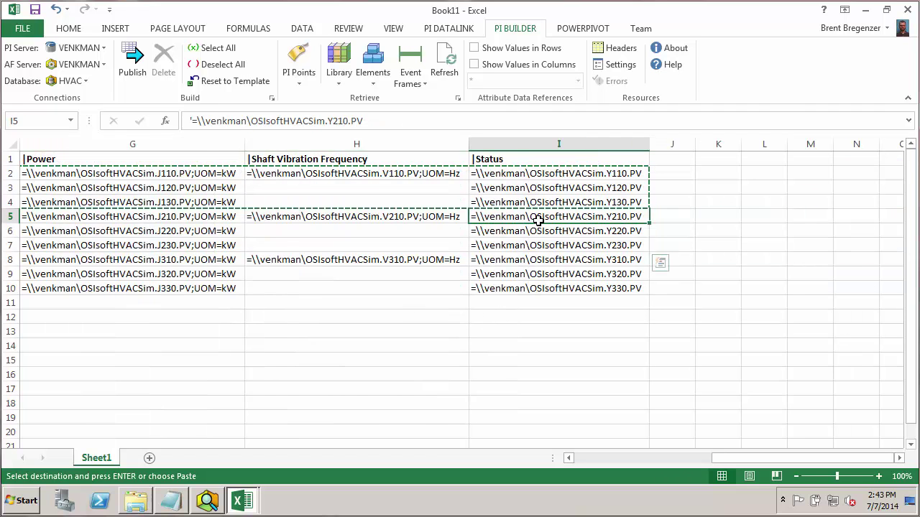
left_click(624, 230)
left_click(623, 246)
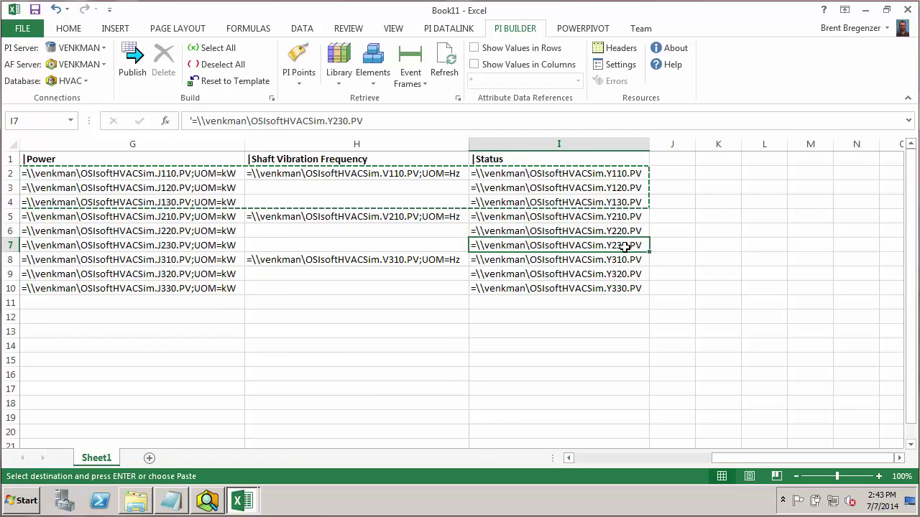
left_click(626, 261)
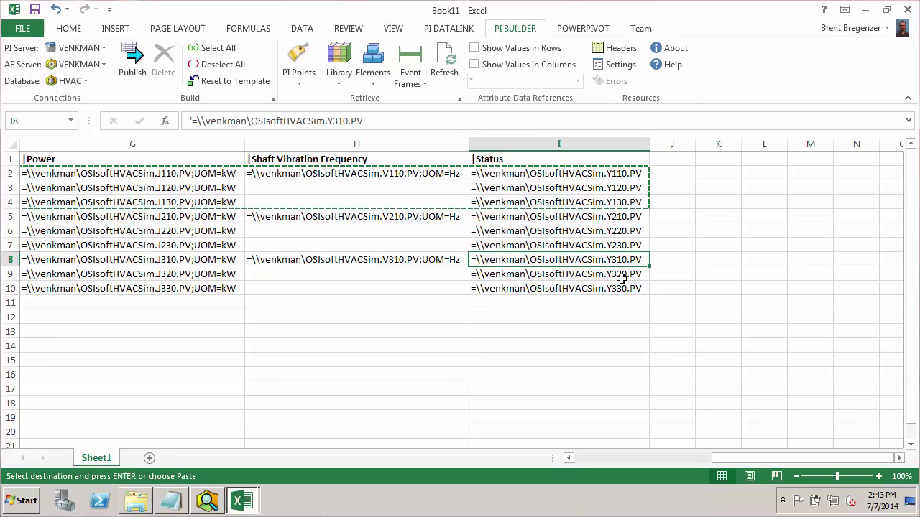
left_click(624, 277)
left_click(625, 288)
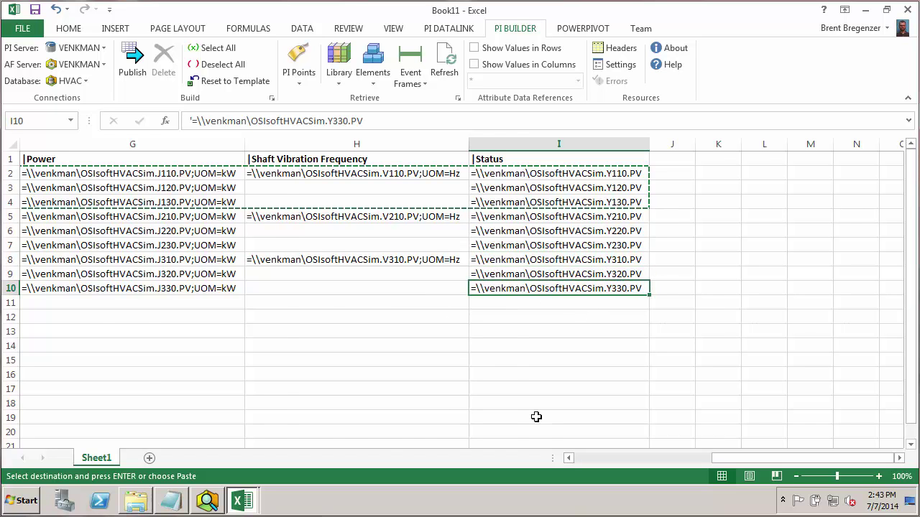
key("Home")
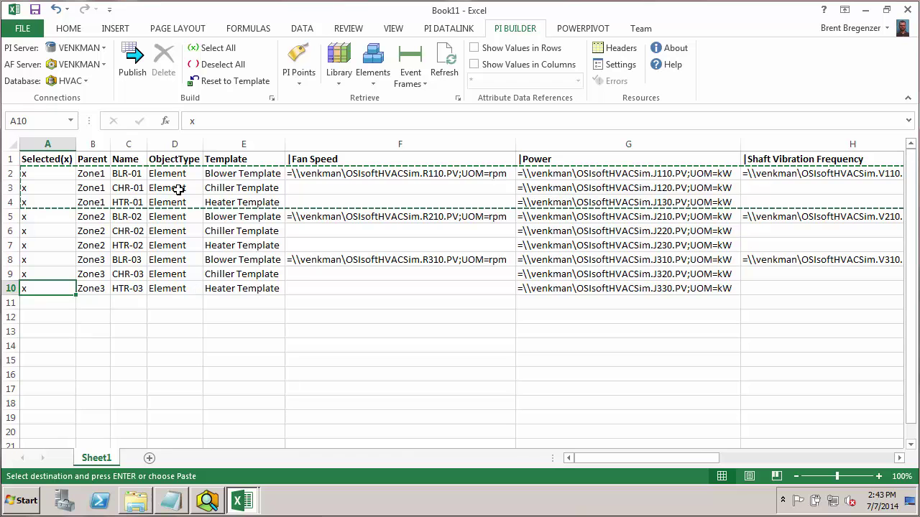
Publish the selected element rows to the HVAC database in Create and Edit mode and close the publish report
left_click(130, 61)
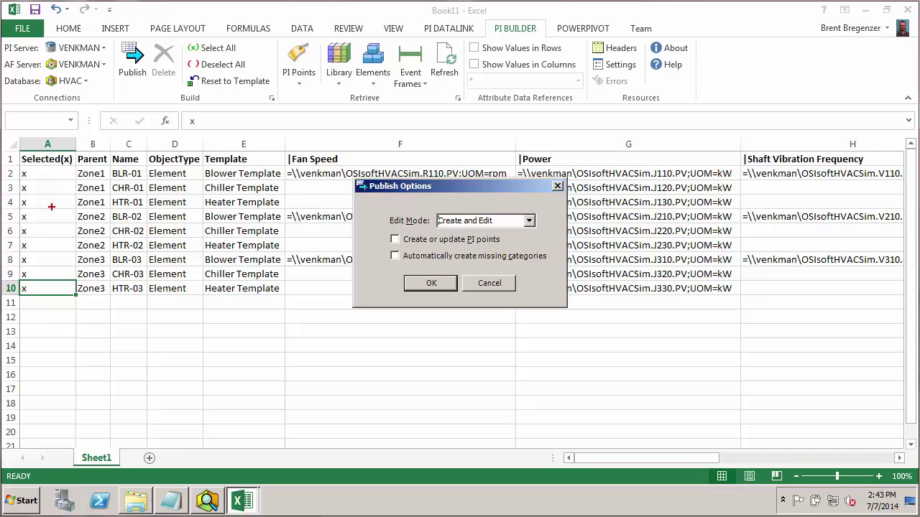
left_click_drag(51, 206, 158, 294)
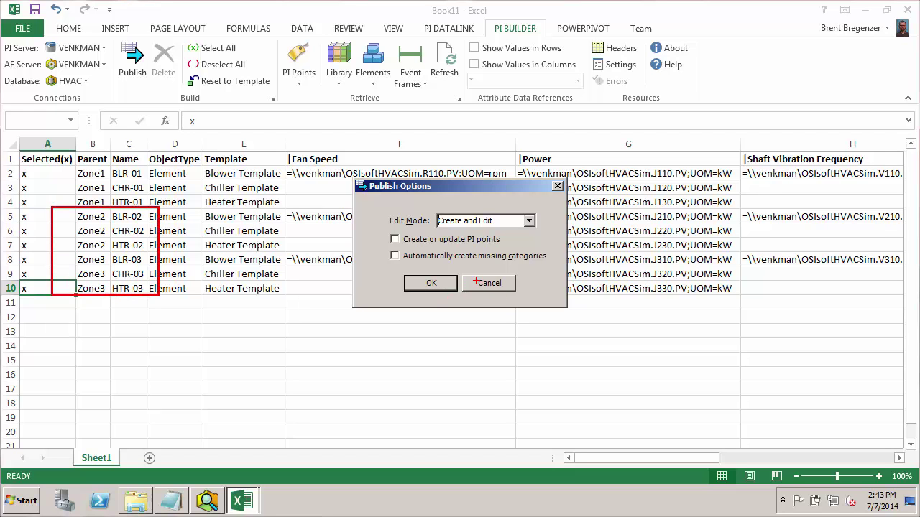
left_click(437, 282)
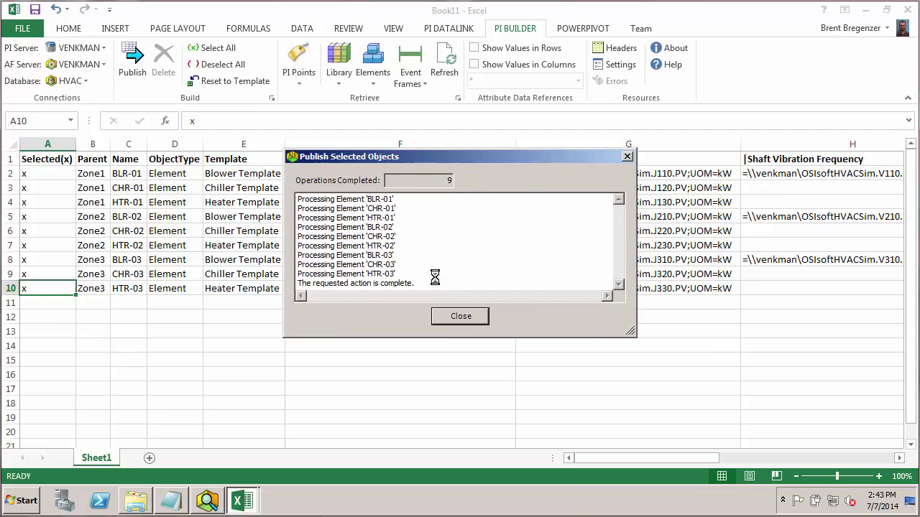
left_click(460, 316)
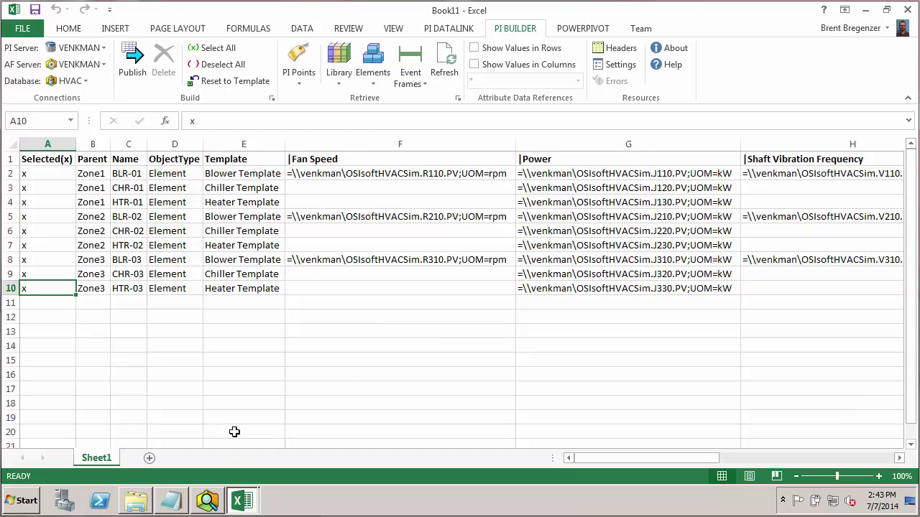
Switch to PI System Explorer, refresh the HVAC database and expand the Zone2 and Zone3 elements
left_click(208, 503)
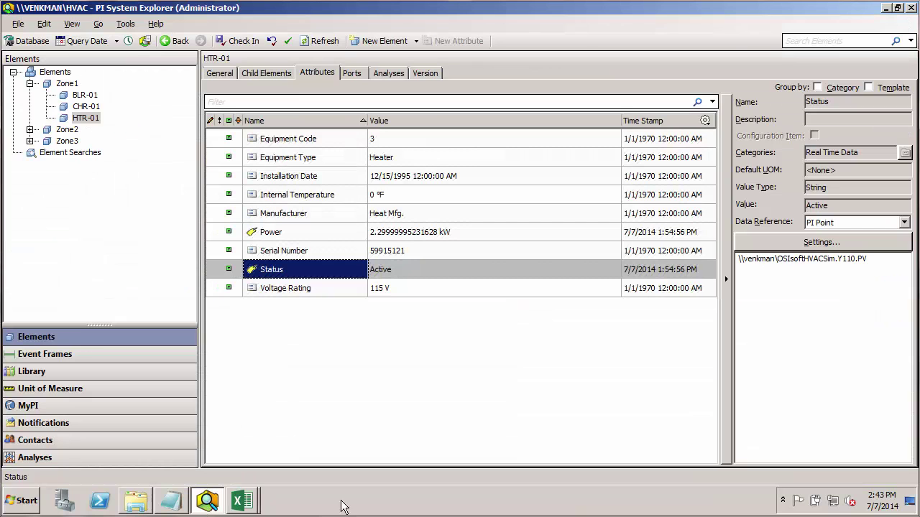
left_click(321, 44)
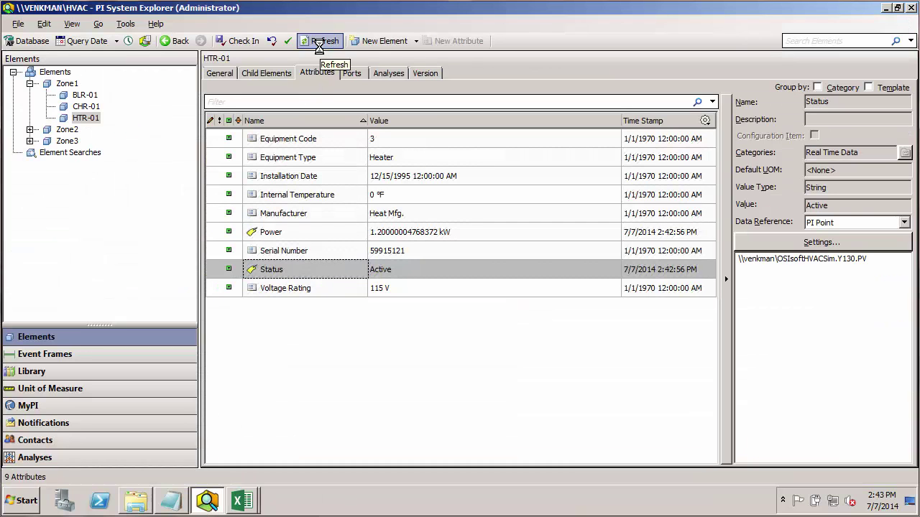
left_click(29, 130)
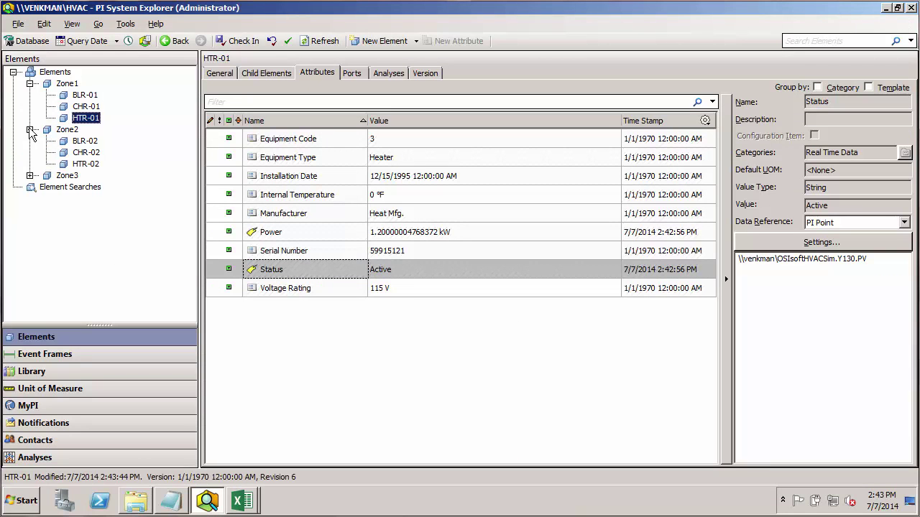
left_click(29, 176)
Review the attributes of the blower, chiller and heater under Zone2 and Zone3, including the PI point reference of HTR-03's Status
left_click(85, 141)
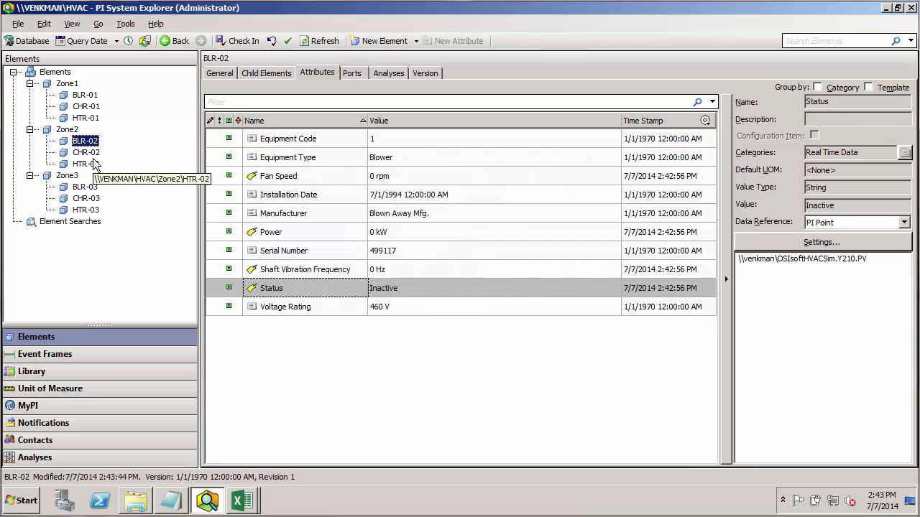
left_click(88, 163)
left_click(86, 153)
left_click(97, 188)
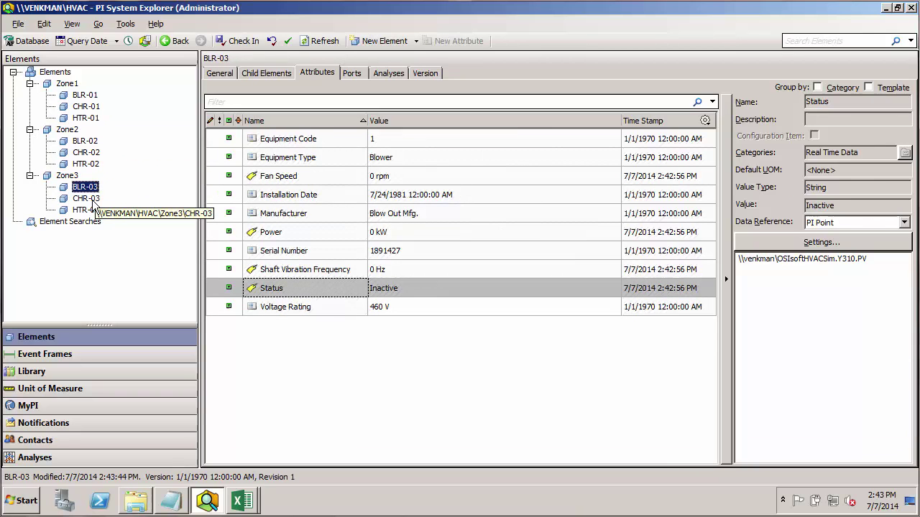
left_click(95, 198)
left_click(95, 210)
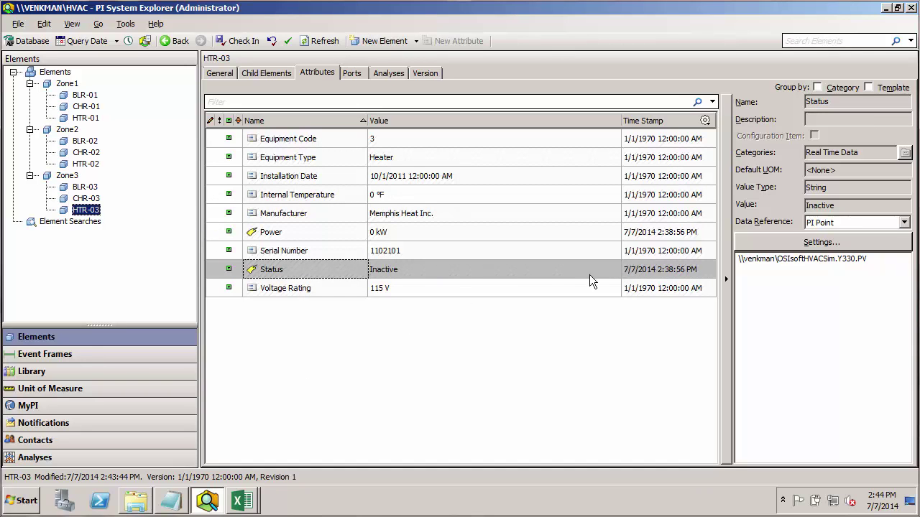
left_click(338, 280)
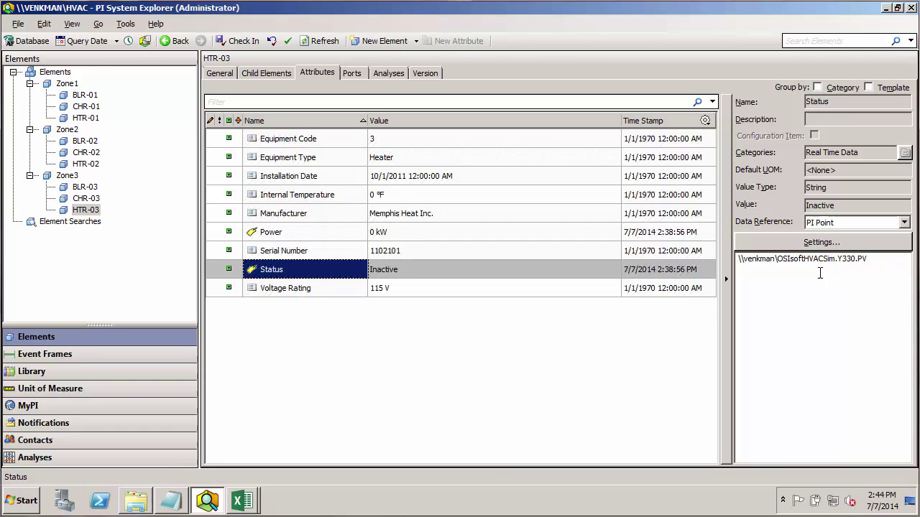
left_click(837, 260)
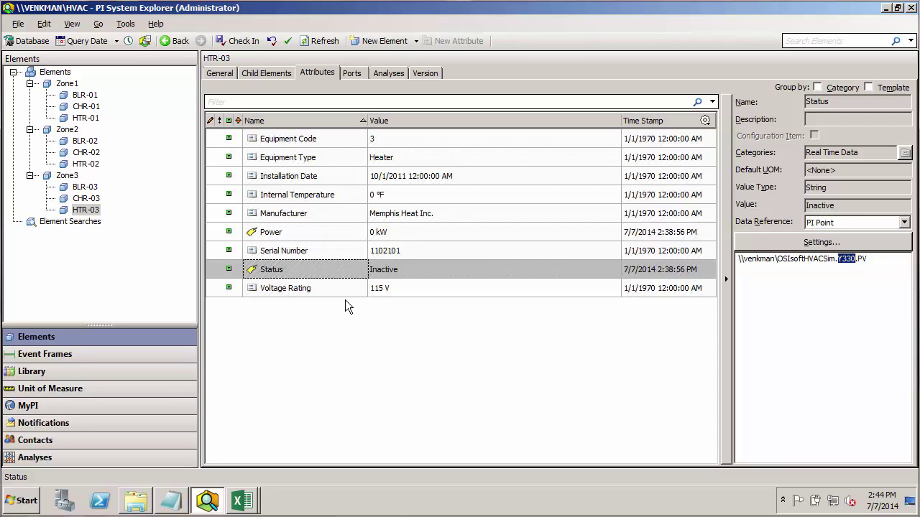
Switch back to Book11 in Excel and examine the PI point references in the Power cells of rows 2–10
mouse_move(255, 496)
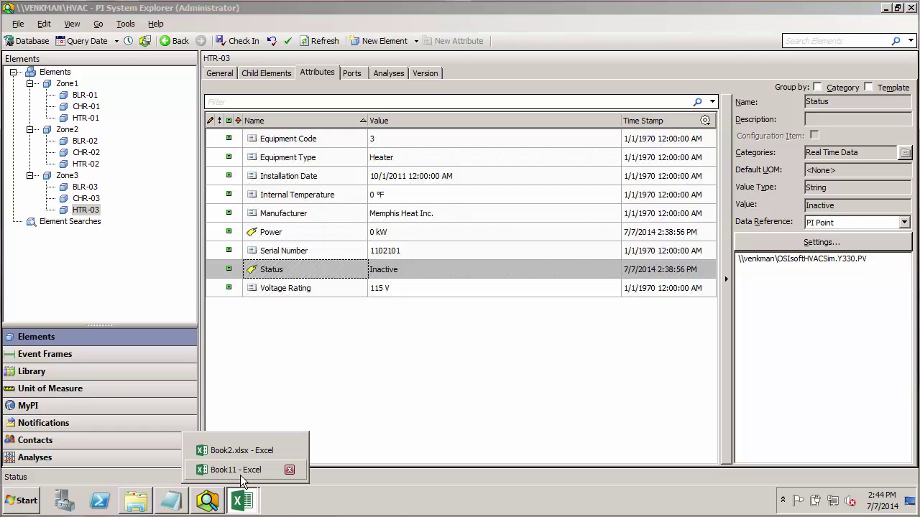
left_click(287, 469)
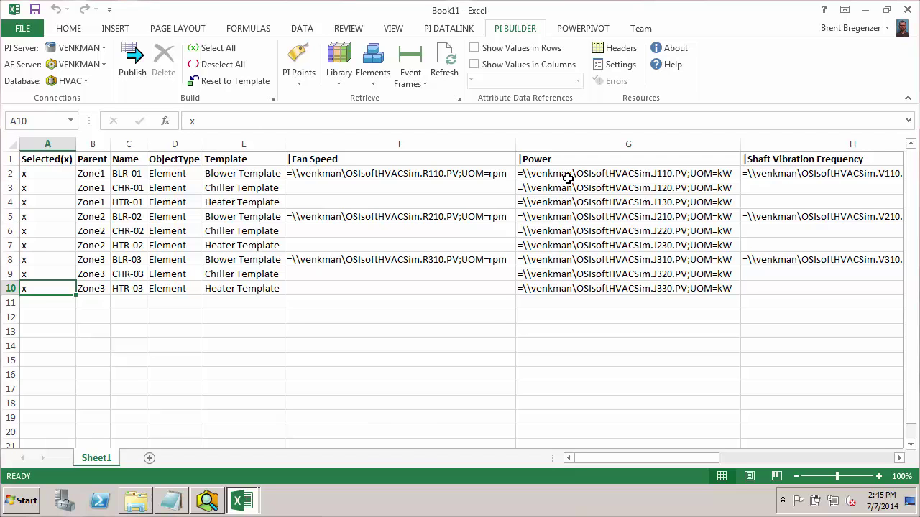
left_click_drag(568, 177, 578, 282)
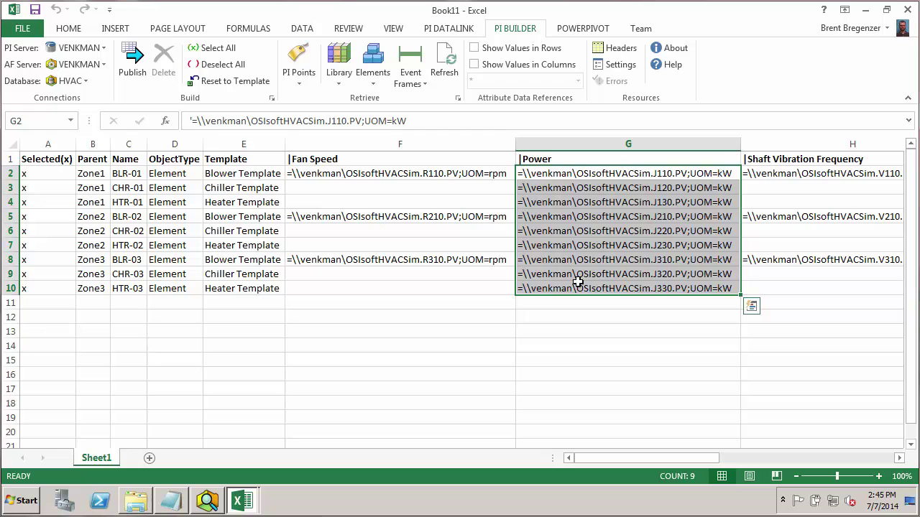
left_click_drag(550, 178, 558, 284)
Add a new worksheet and use the PI DataLink Search to find VENKMAN points whose descriptor matches *hvac*
left_click(144, 462)
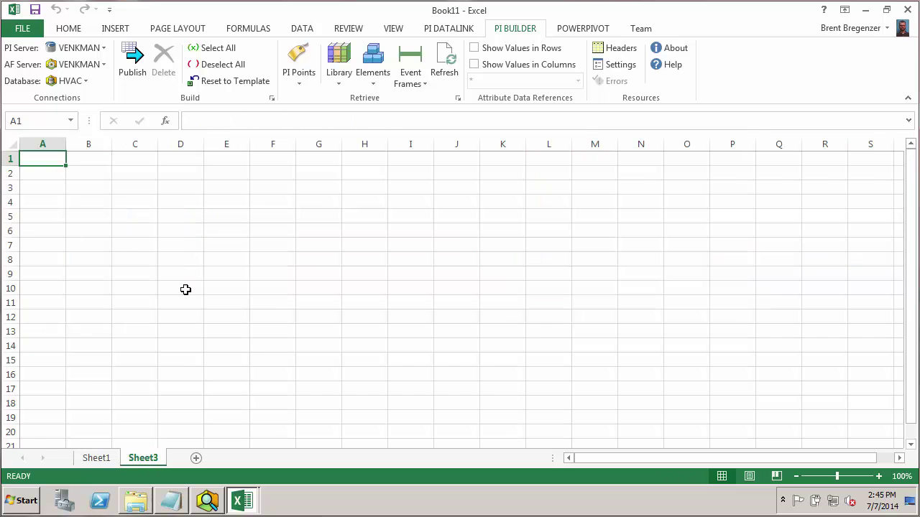
left_click(466, 30)
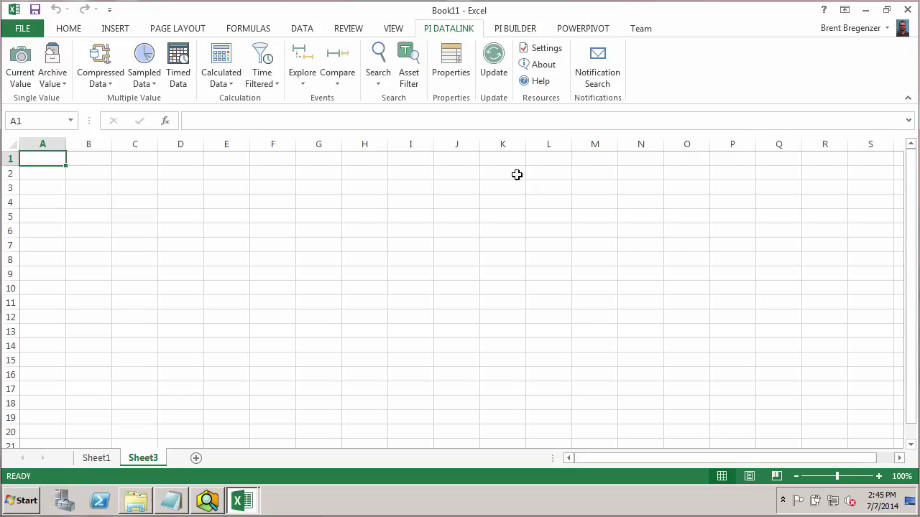
left_click(379, 55)
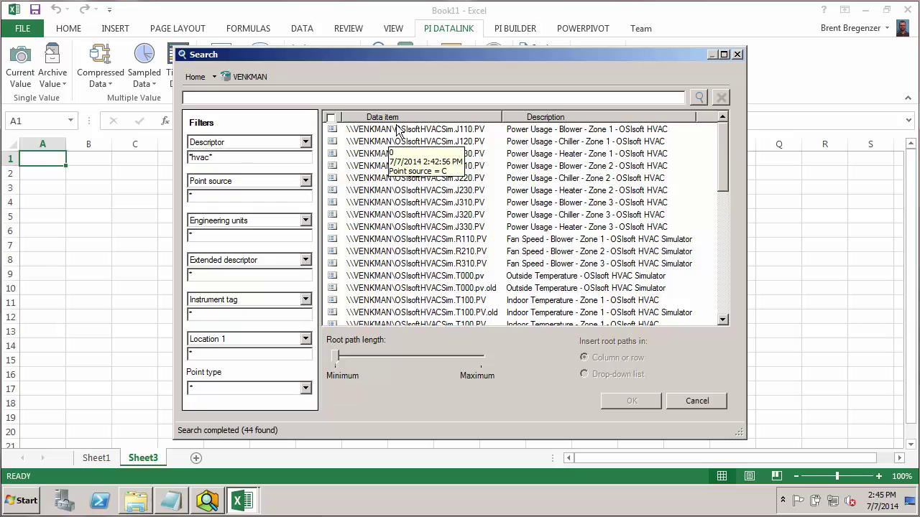
left_click(431, 131)
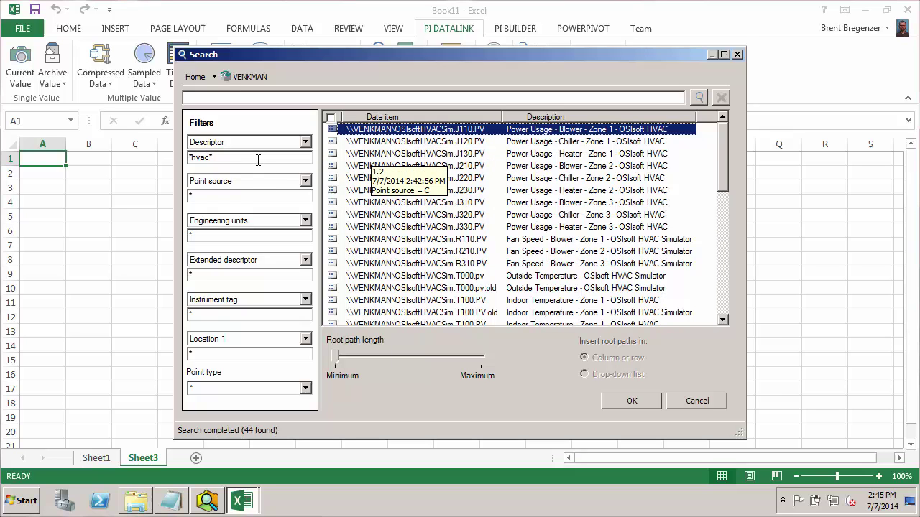
left_click_drag(258, 159, 173, 160)
type("*hvac")
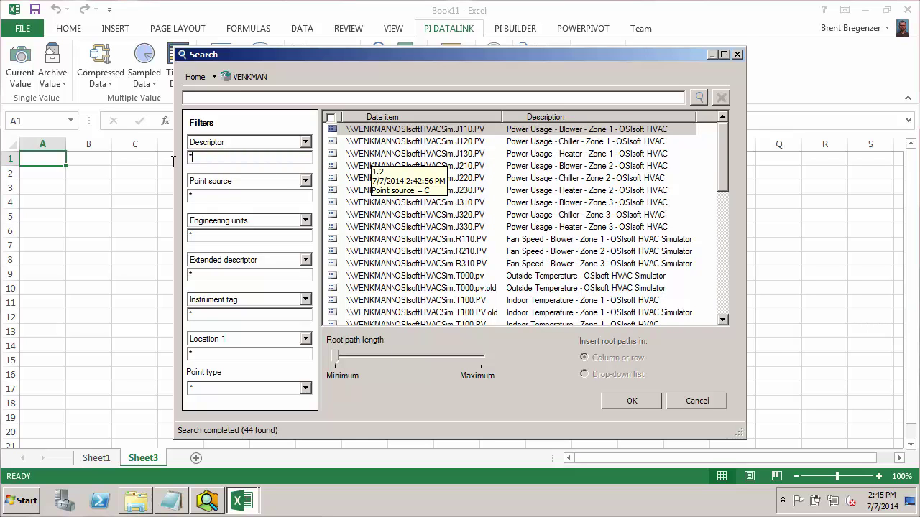
type("l")
left_click(700, 97)
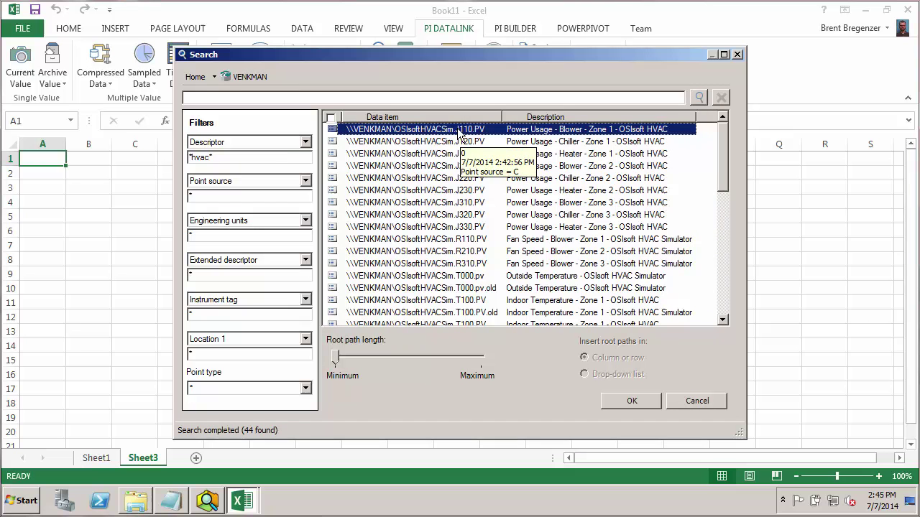
Insert all found data items into the new sheet from cell A1 down and fit column A to its contents
key("ctrl+a")
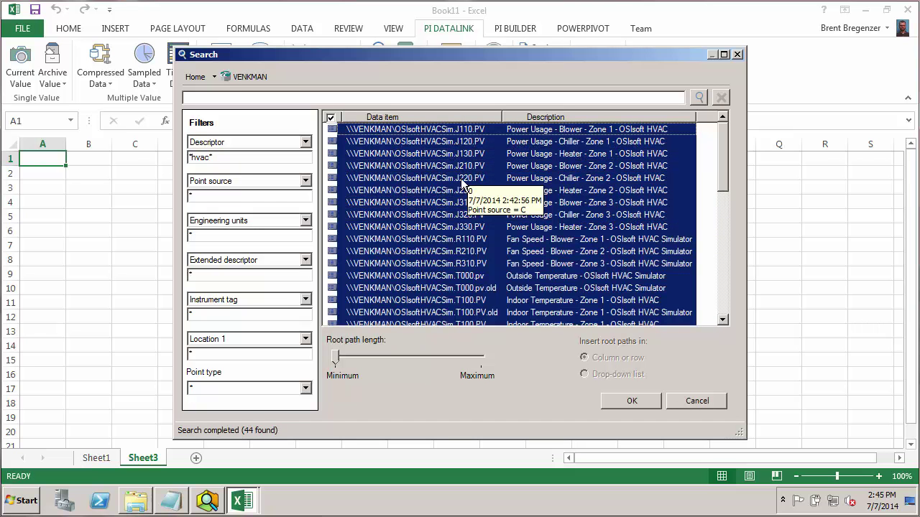
left_click(645, 401)
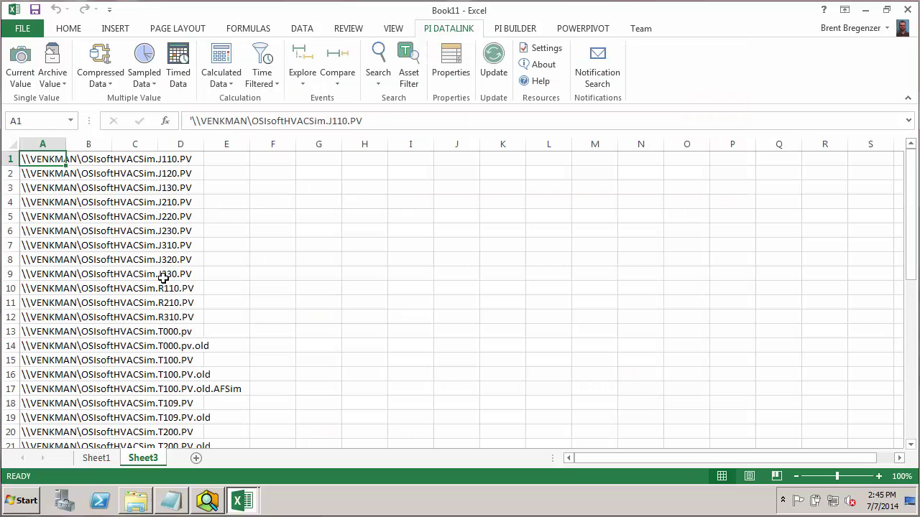
double_click(66, 144)
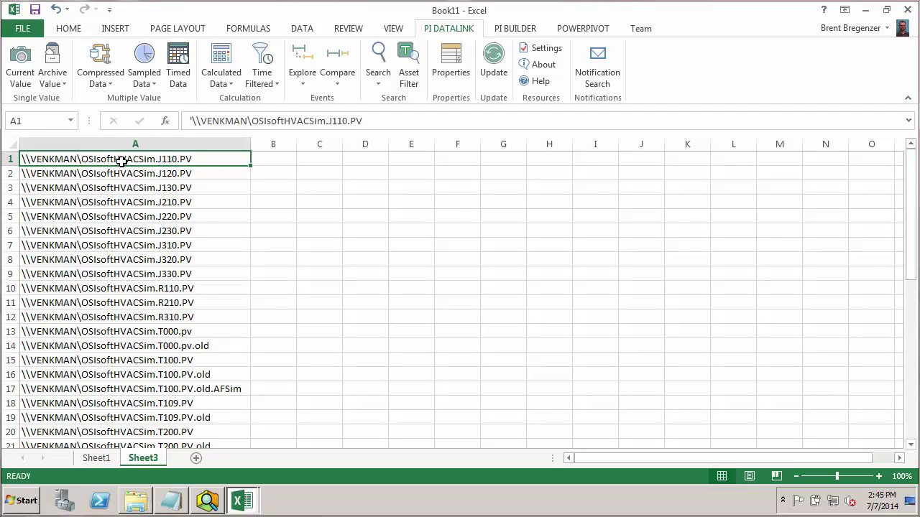
Check the format of BLR-01's Fan Speed reference in cell F2 of Sheet1, and return to Sheet3
left_click(89, 460)
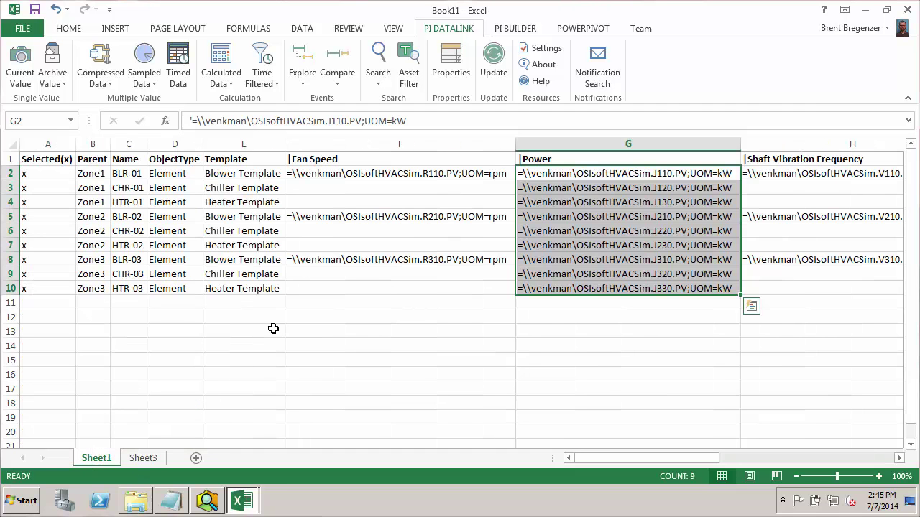
left_click(374, 176)
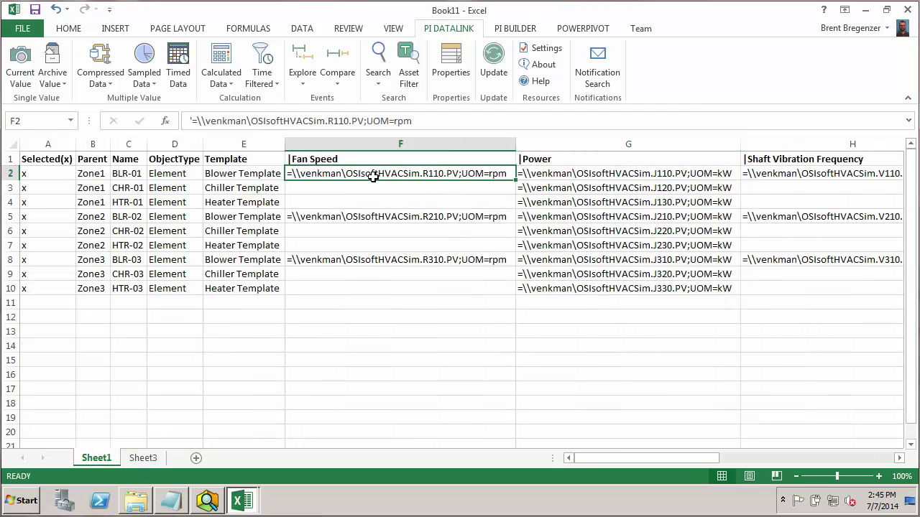
left_click(143, 460)
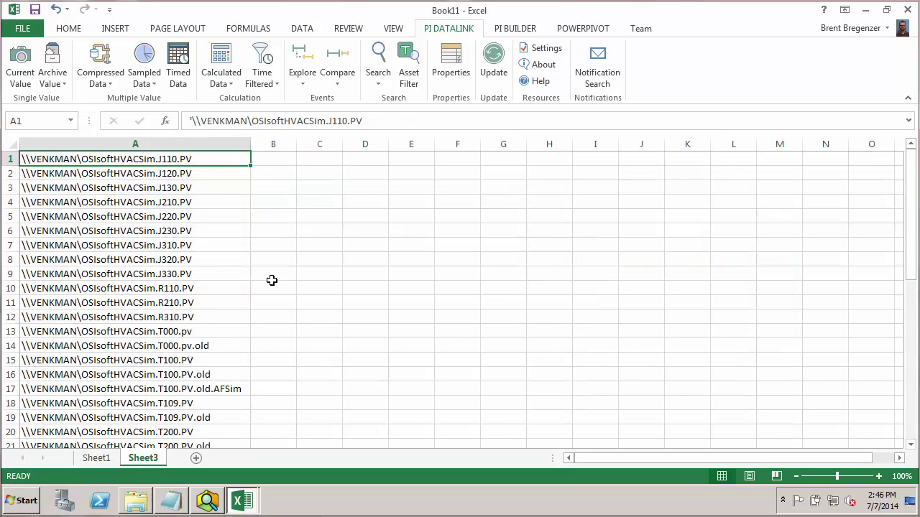
Enter the formula =CONCATENATE("'=",A1) in cell B1 of Sheet3 to prefix the point path with '=
left_click(263, 158)
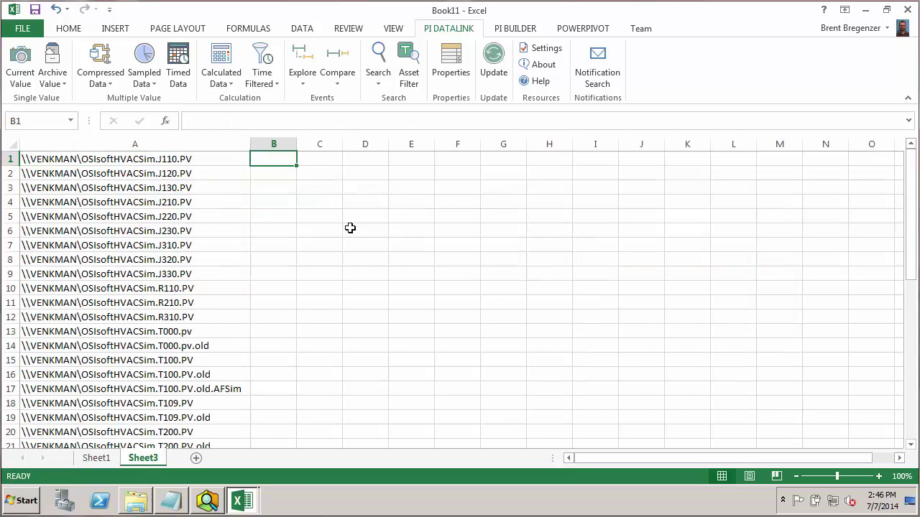
type("=con")
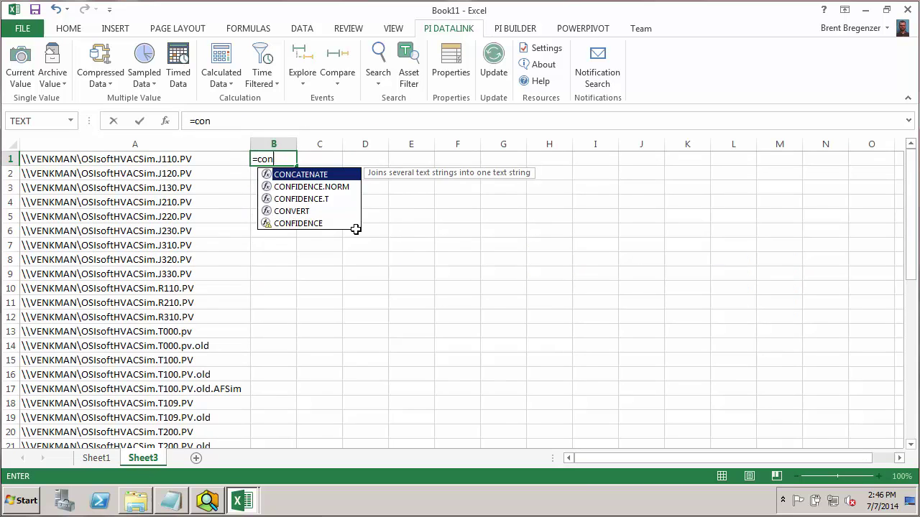
key("Tab")
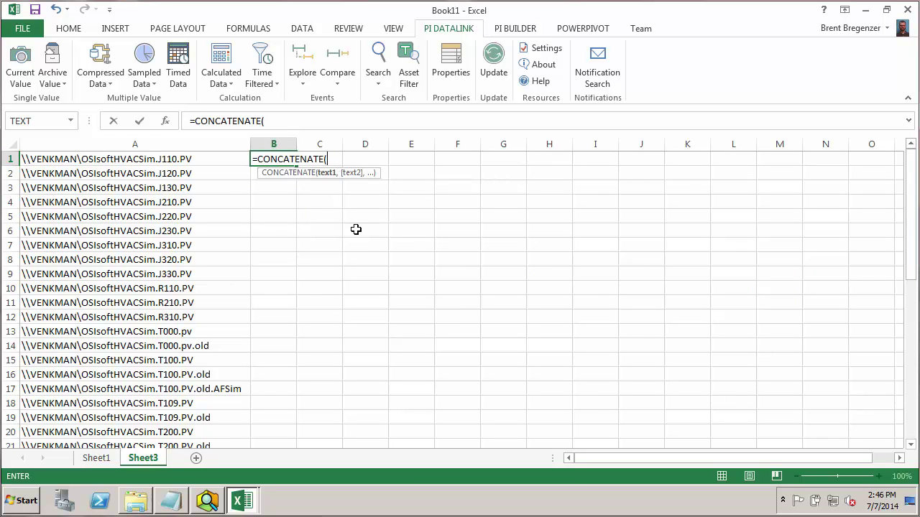
type("'")
left_click(281, 390)
key("BackSpace")
key("BackSpace")
key("BackSpace")
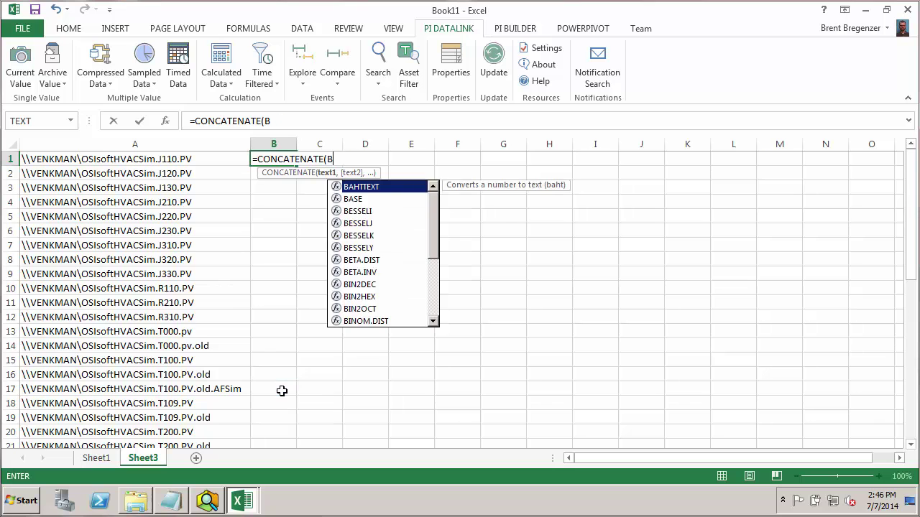
key("BackSpace")
type("\"")
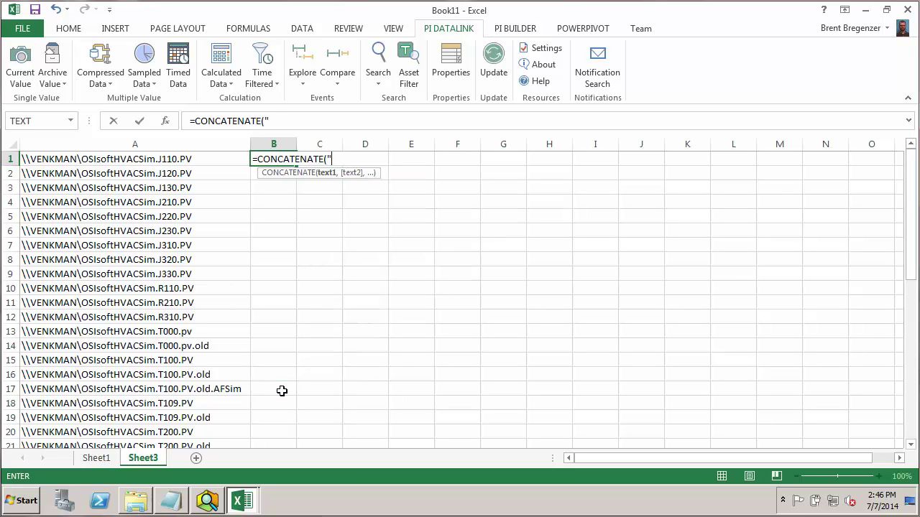
type("'=\",")
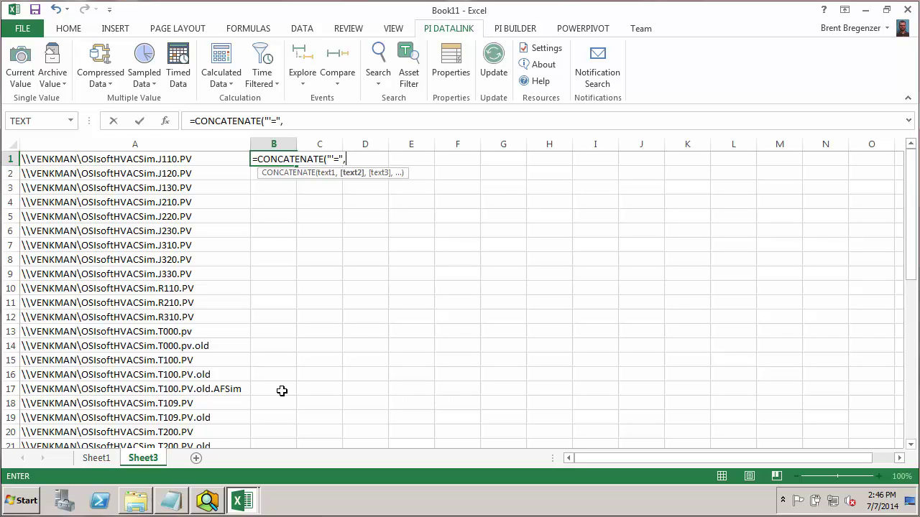
key("Left")
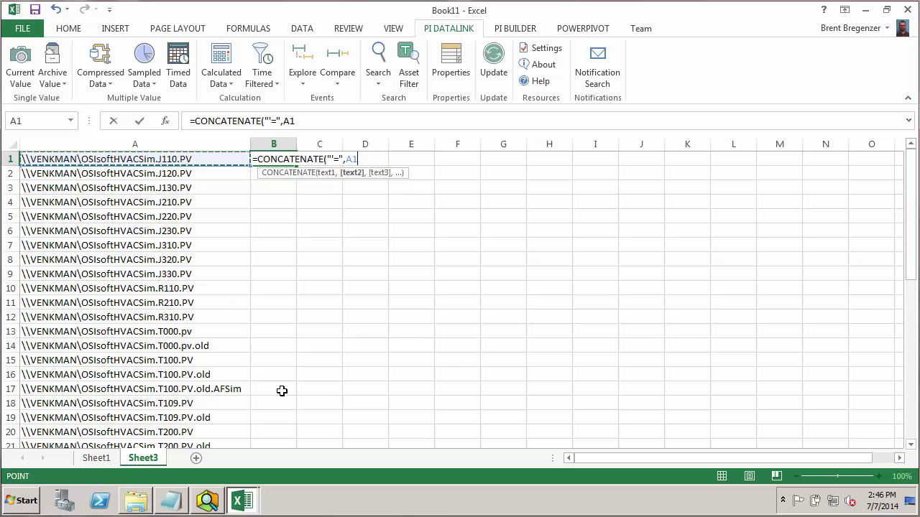
type(")")
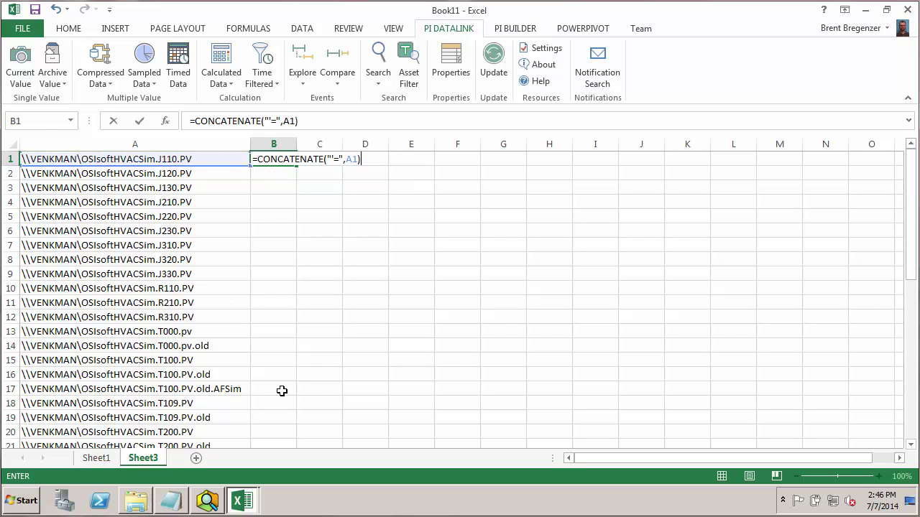
key("Return")
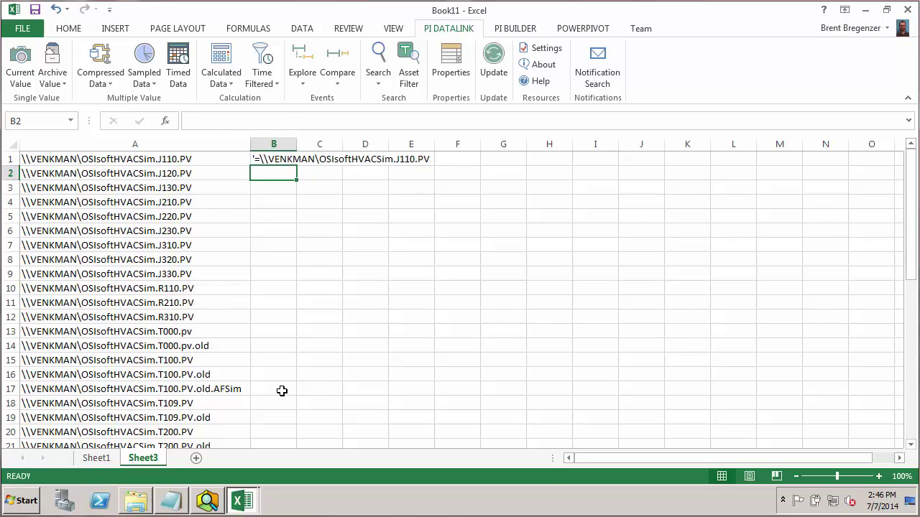
Widen column B to fit B1, fill its formula down alongside the column A list, and go back to Sheet1
double_click(296, 144)
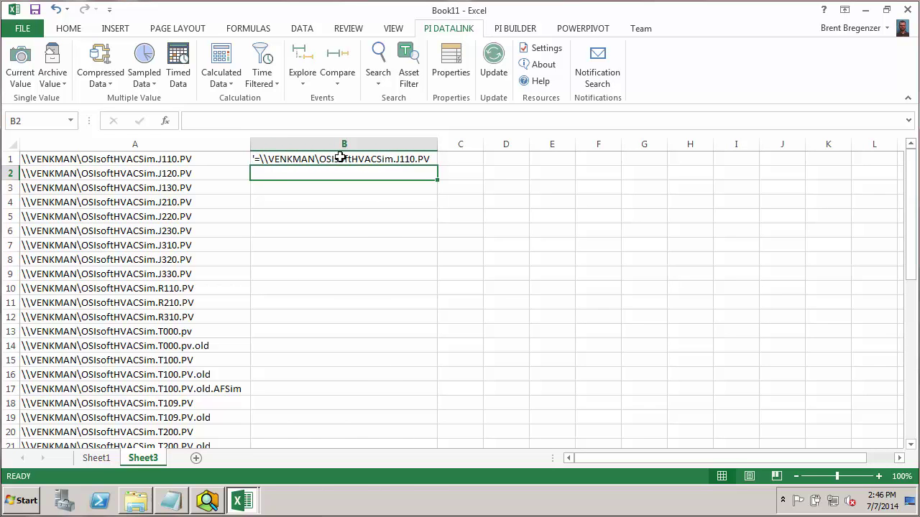
left_click(423, 159)
double_click(438, 167)
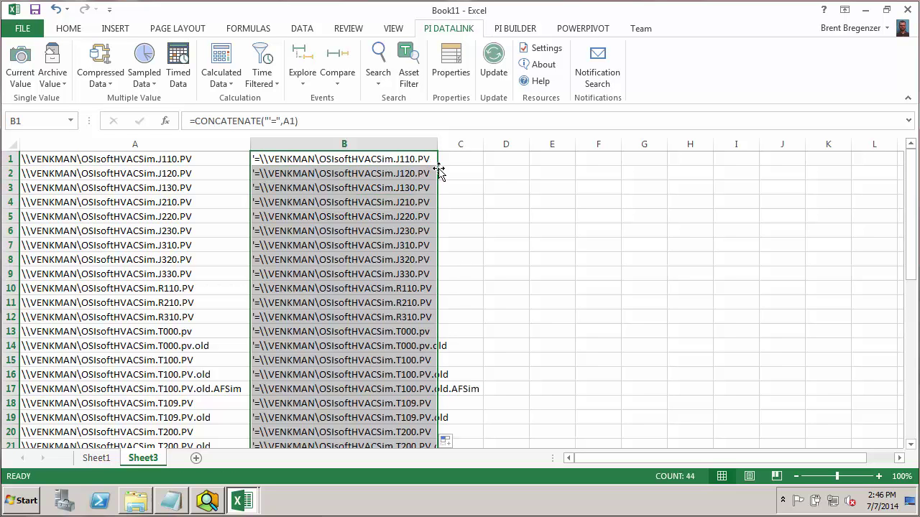
left_click(96, 458)
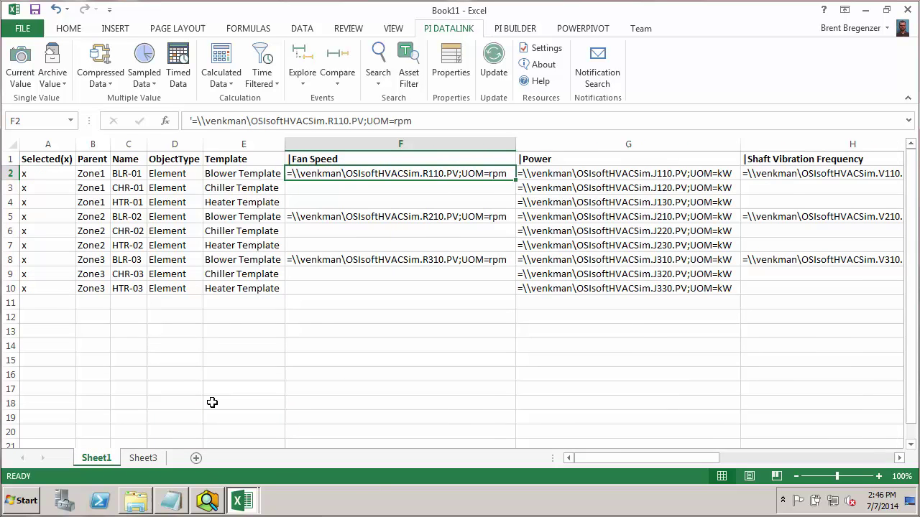